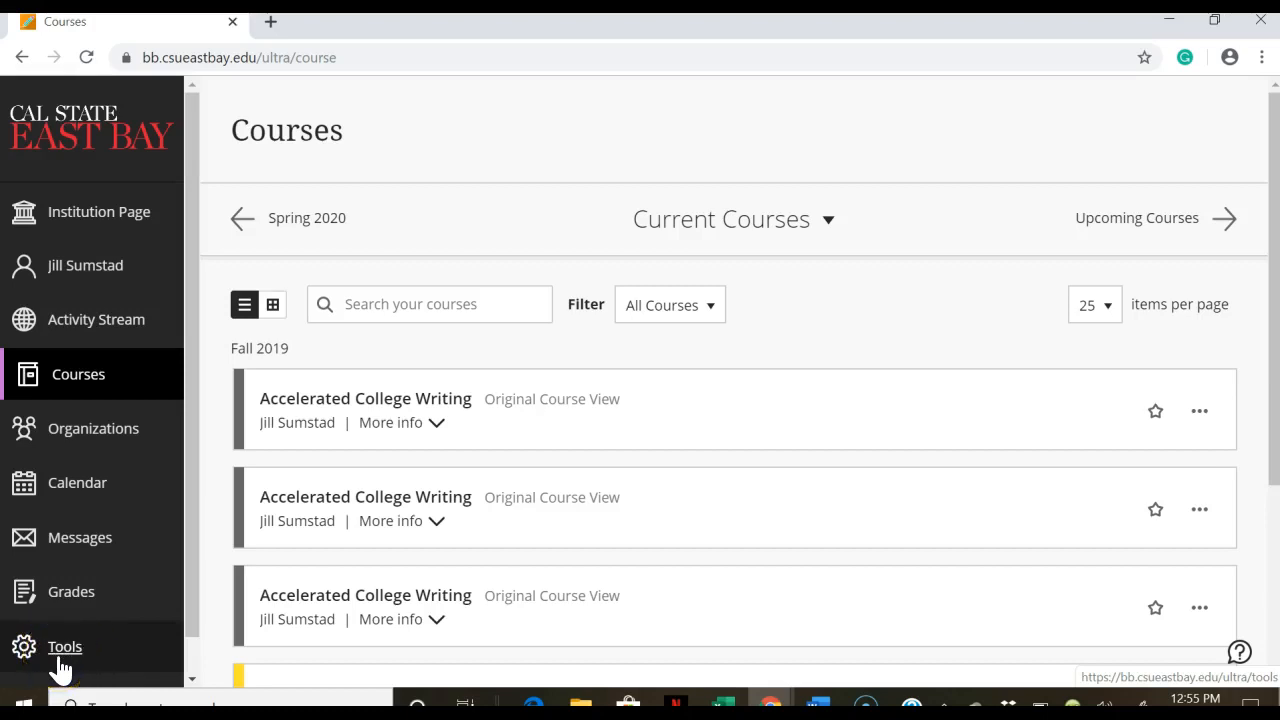
Step: Go from the Courses page to the Tools page via the left sidebar
{"action": "left_click", "coordinate": [61, 655]}
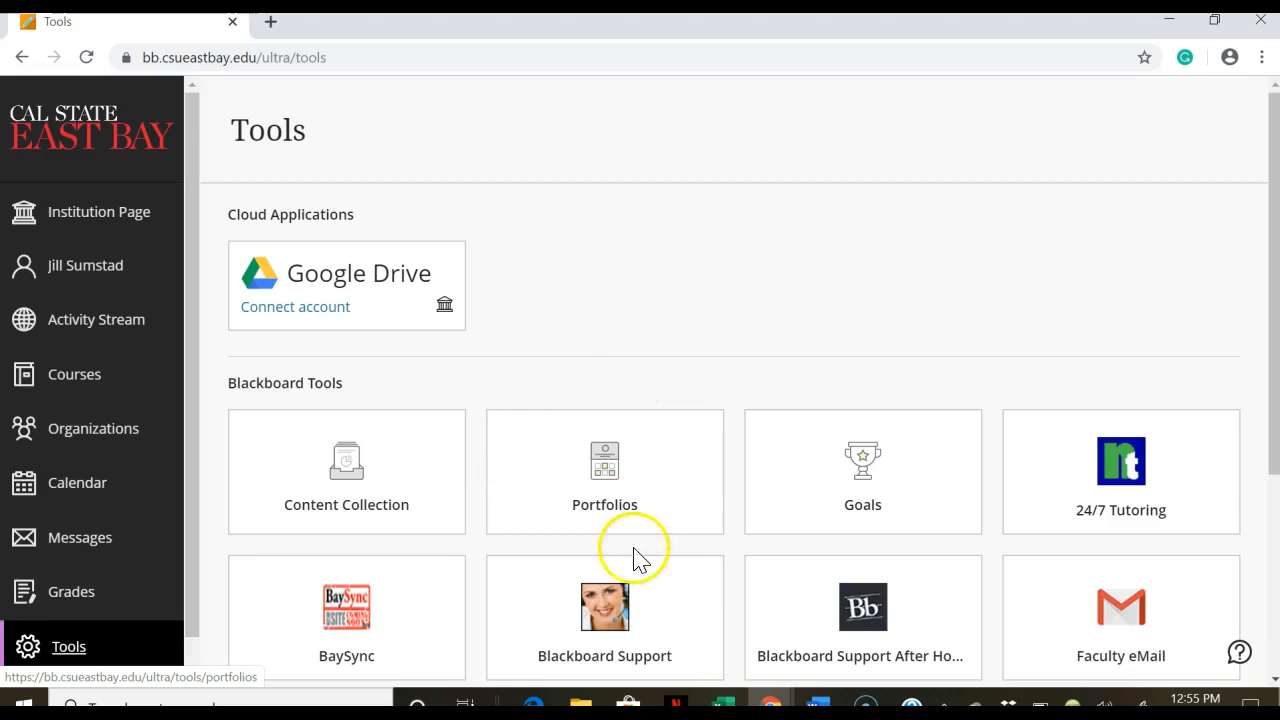
Step: Open Portfolios from Tools and view My Artifacts
{"action": "left_click", "coordinate": [597, 518]}
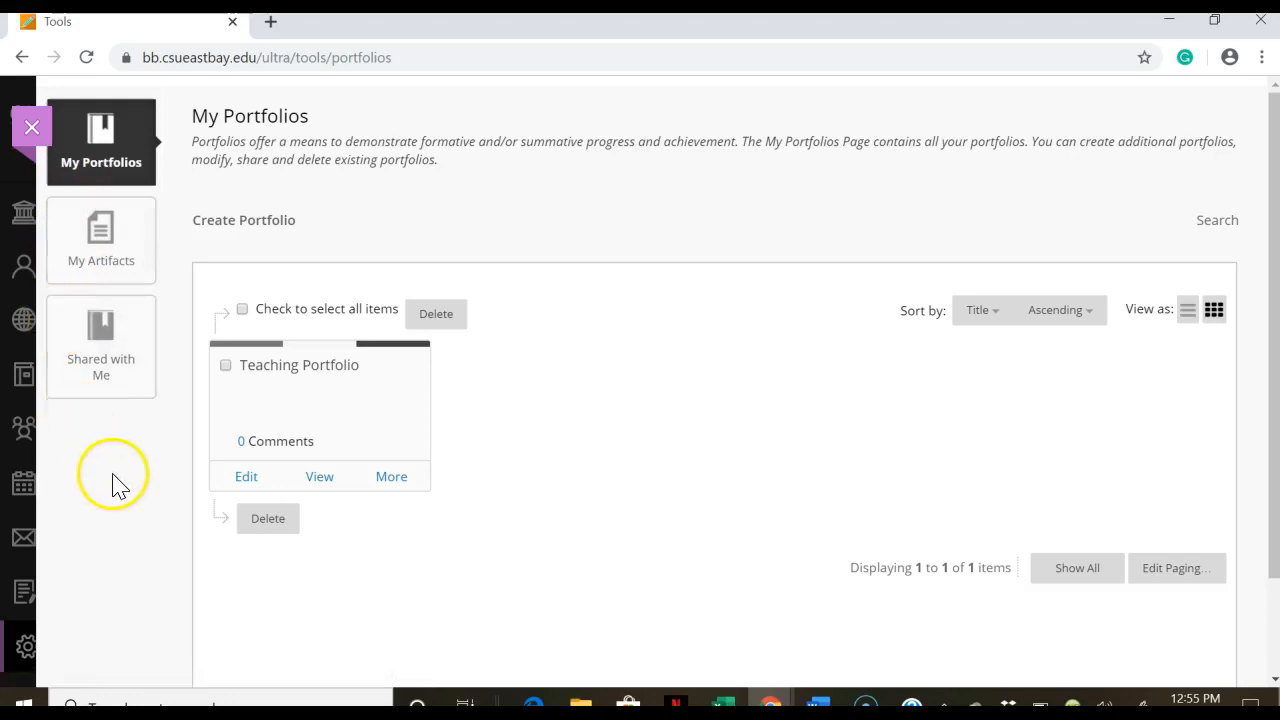
{"action": "left_click", "coordinate": [113, 248]}
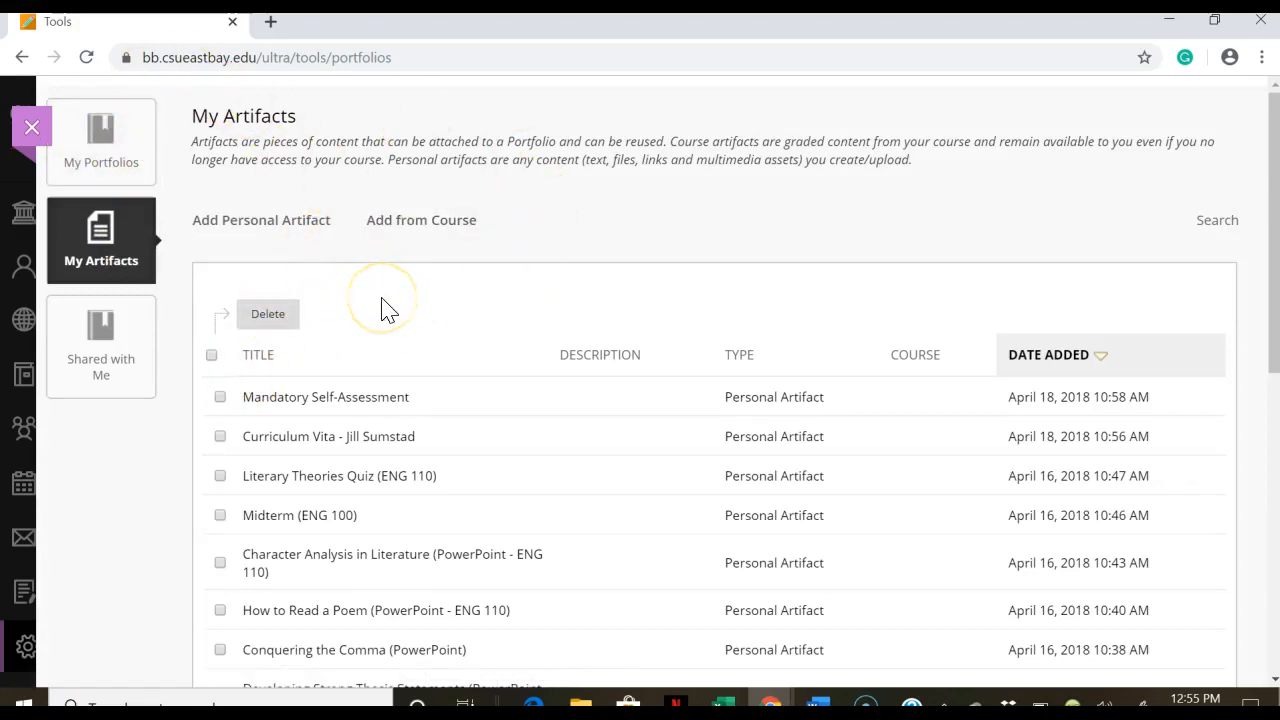
Step: Begin a new personal artifact titled 'Literacy Narrative Essay' and scroll to its content area
{"action": "left_click", "coordinate": [224, 229]}
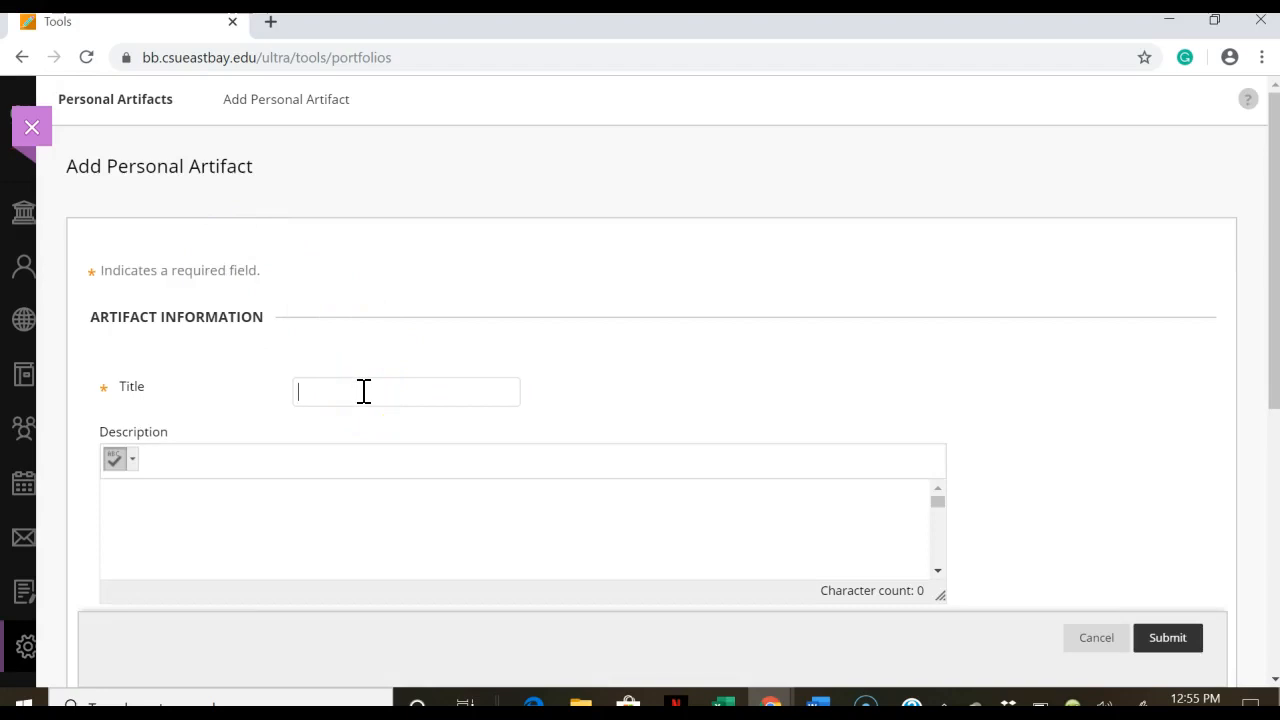
{"action": "type", "text": "L"}
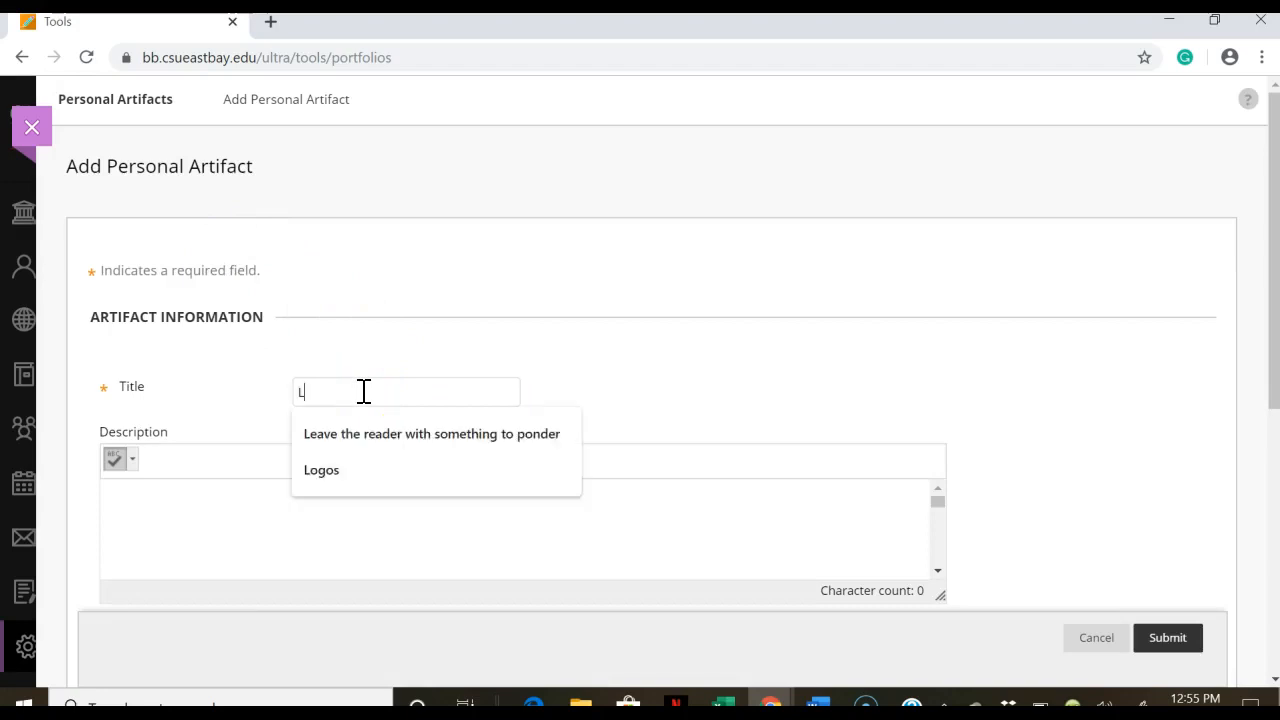
{"action": "type", "text": "iteracy "}
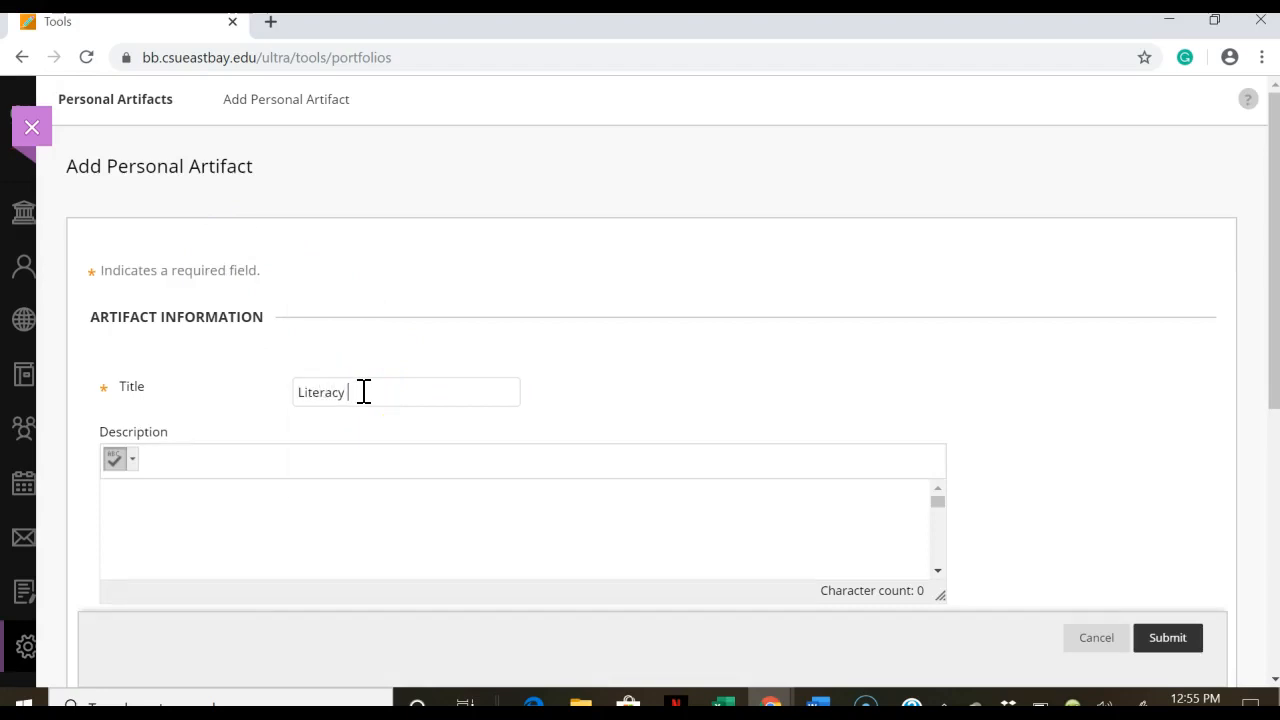
{"action": "type", "text": "Narrative Essay"}
{"action": "left_click_drag", "start_coordinate": [1273, 197], "coordinate": [1270, 439]}
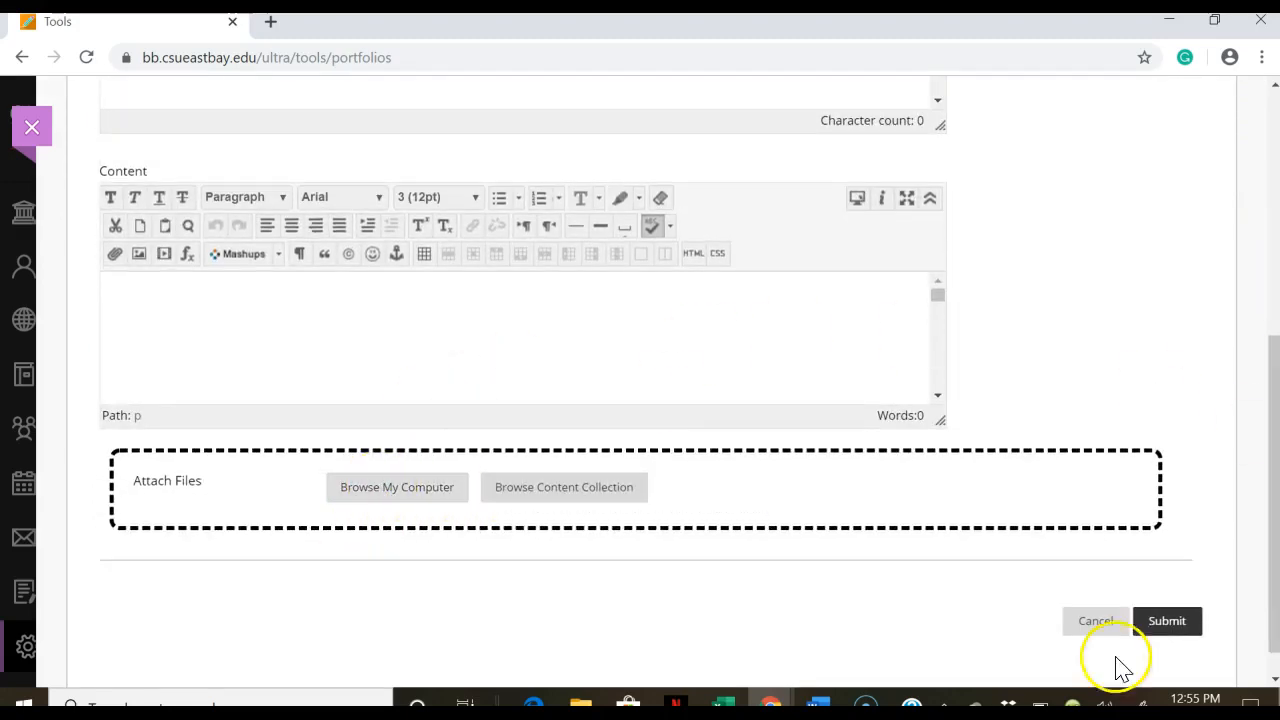
Step: Cancel the Literacy Narrative Essay artifact and go to My Portfolios
{"action": "left_click", "coordinate": [1087, 625]}
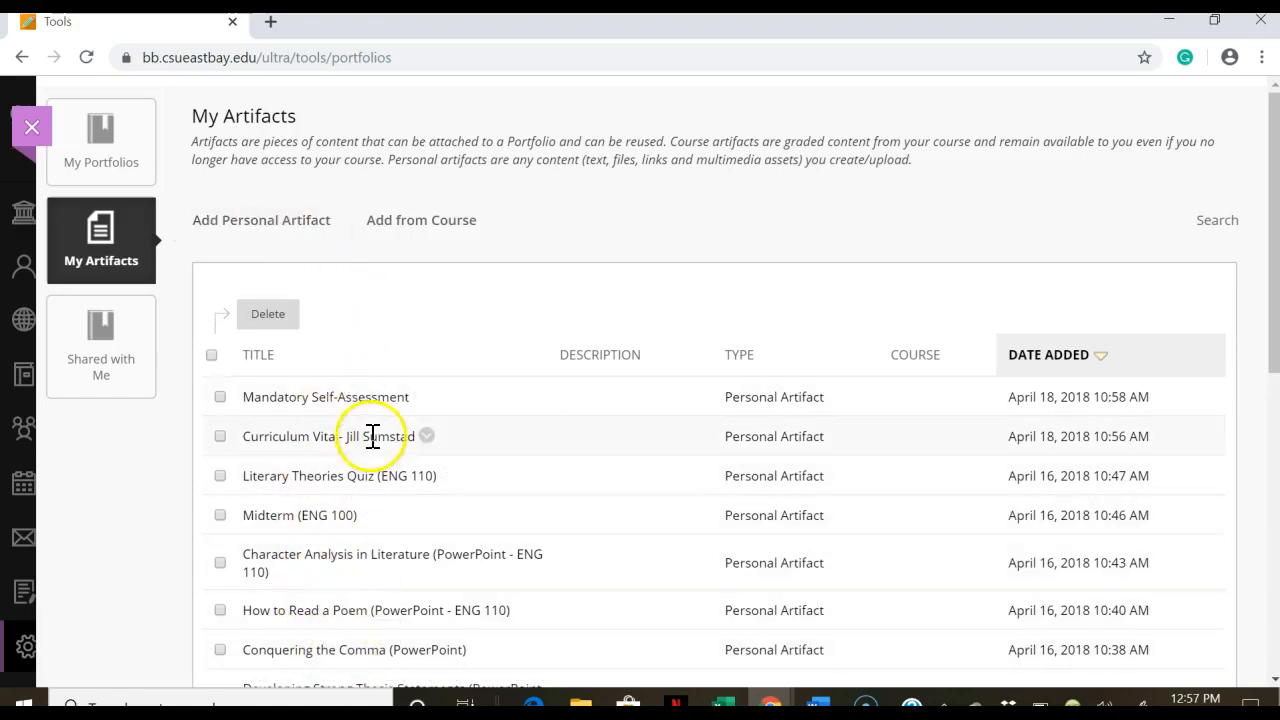
{"action": "left_click", "coordinate": [117, 135]}
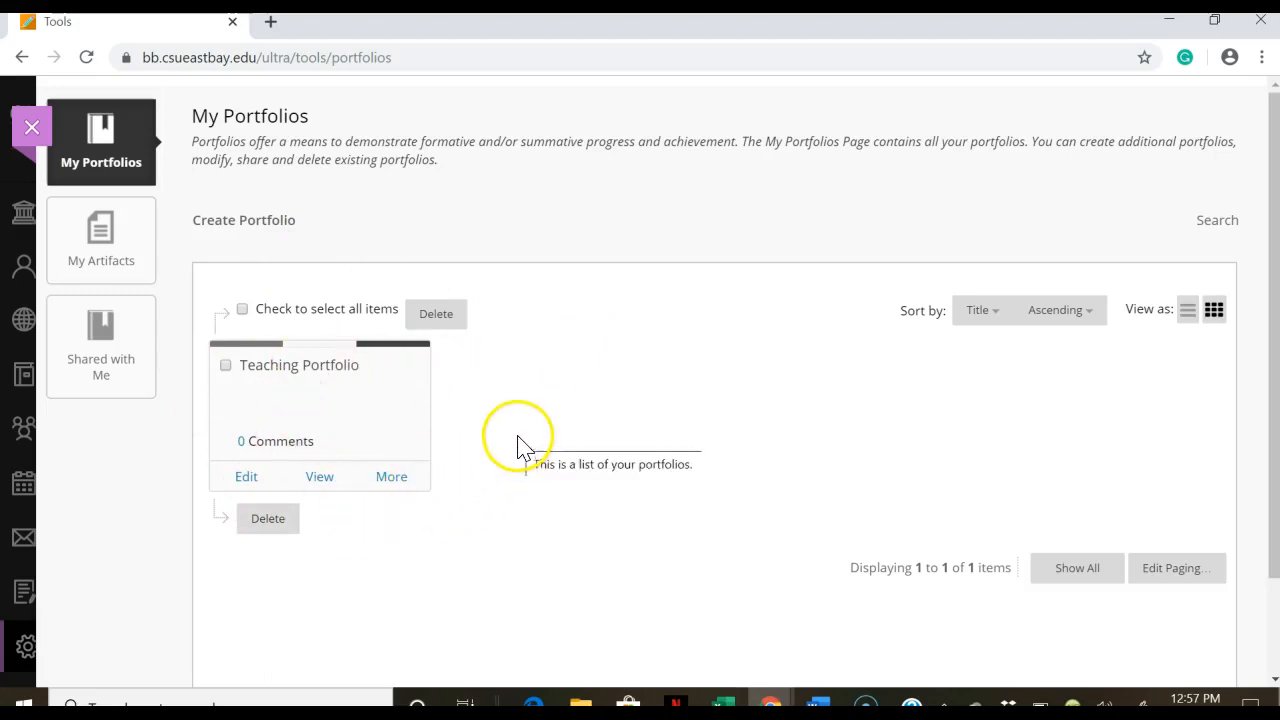
Step: Create a portfolio titled 'English 102 Portfolio - Your Name' and open the template picker
{"action": "left_click", "coordinate": [241, 241]}
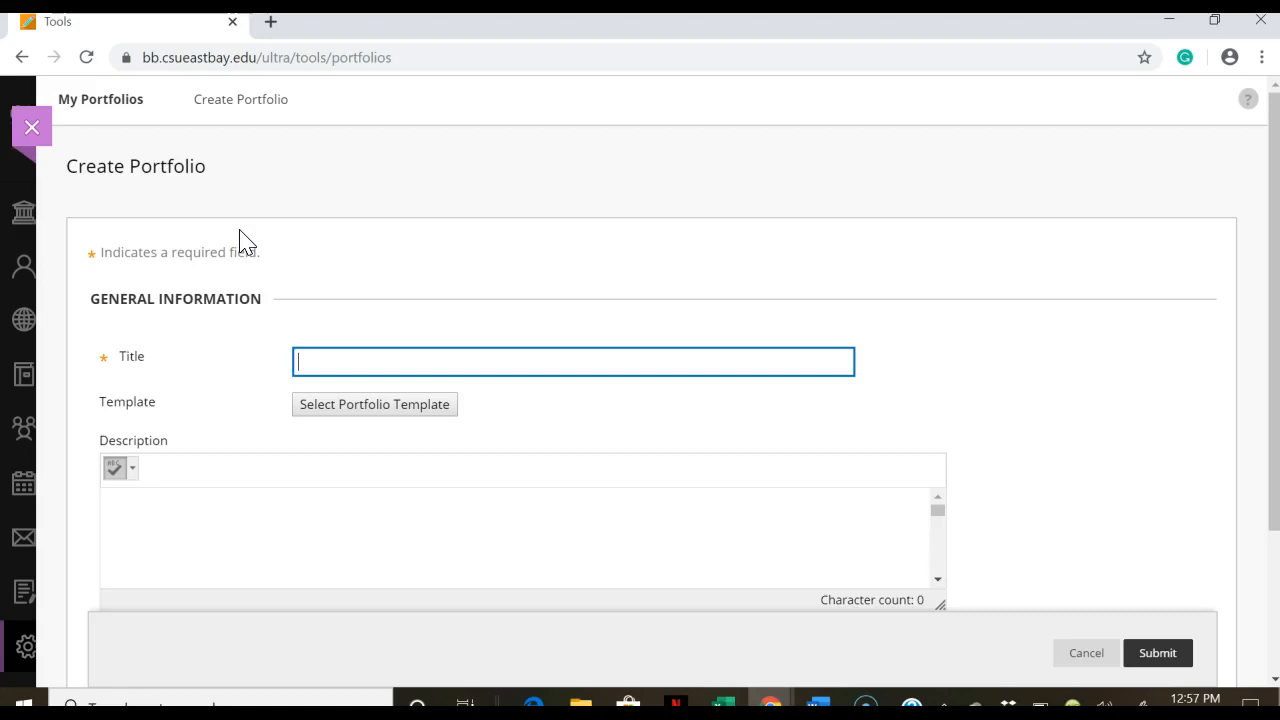
{"action": "left_click", "coordinate": [434, 354]}
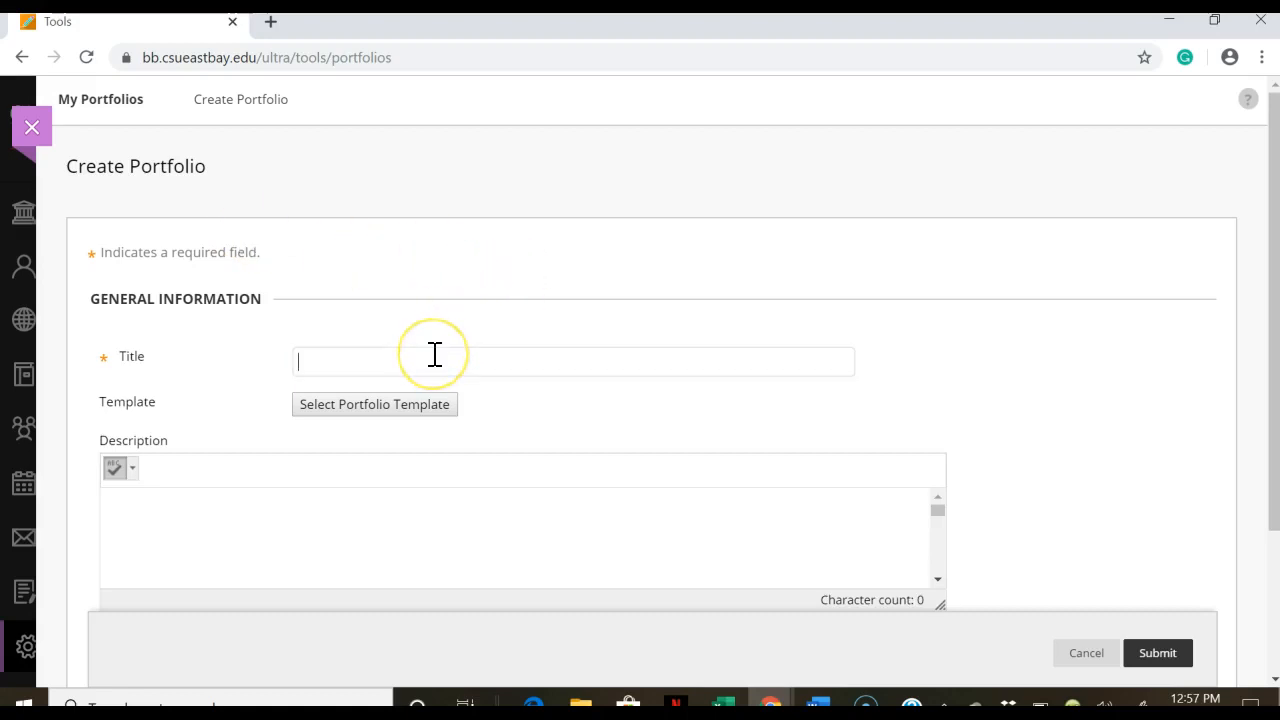
{"action": "type", "text": "E"}
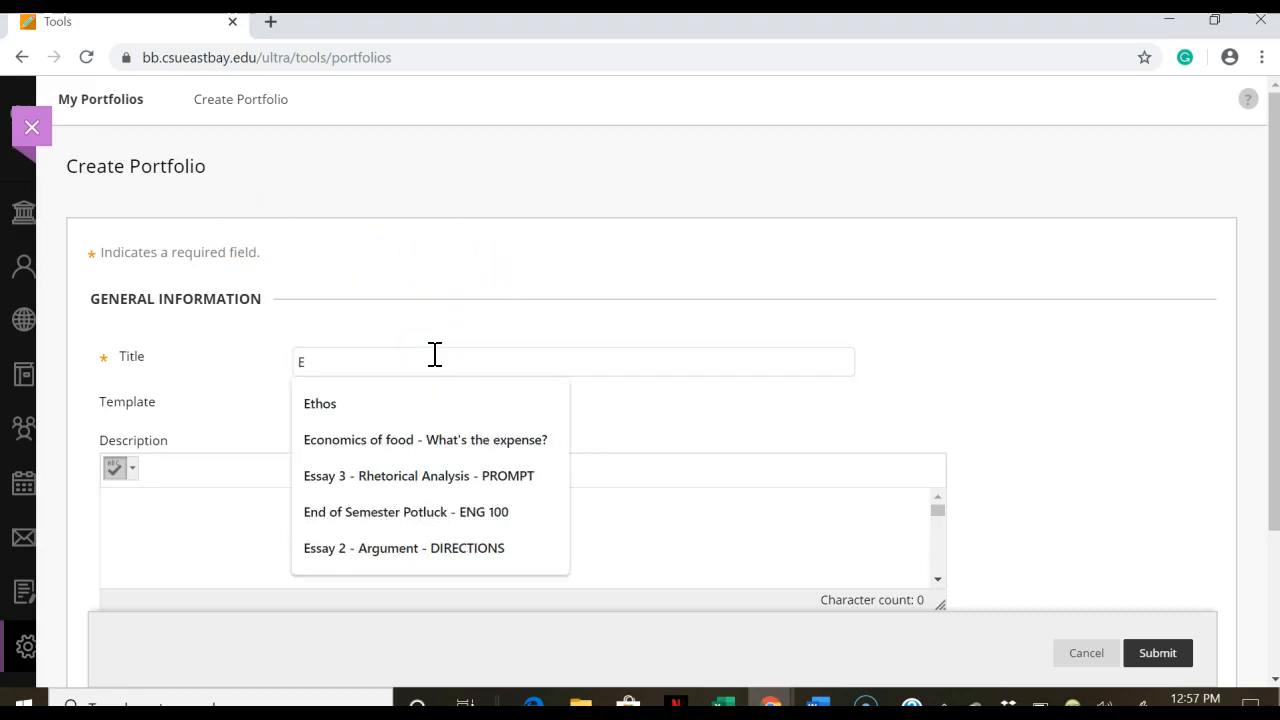
{"action": "type", "text": "nglish "}
{"action": "type", "text": "102"}
{"action": "type", "text": " Portfoli"}
{"action": "type", "text": "o"}
{"action": "type", "text": " - Ji"}
{"action": "type", "text": "Your Na"}
{"action": "type", "text": "me"}
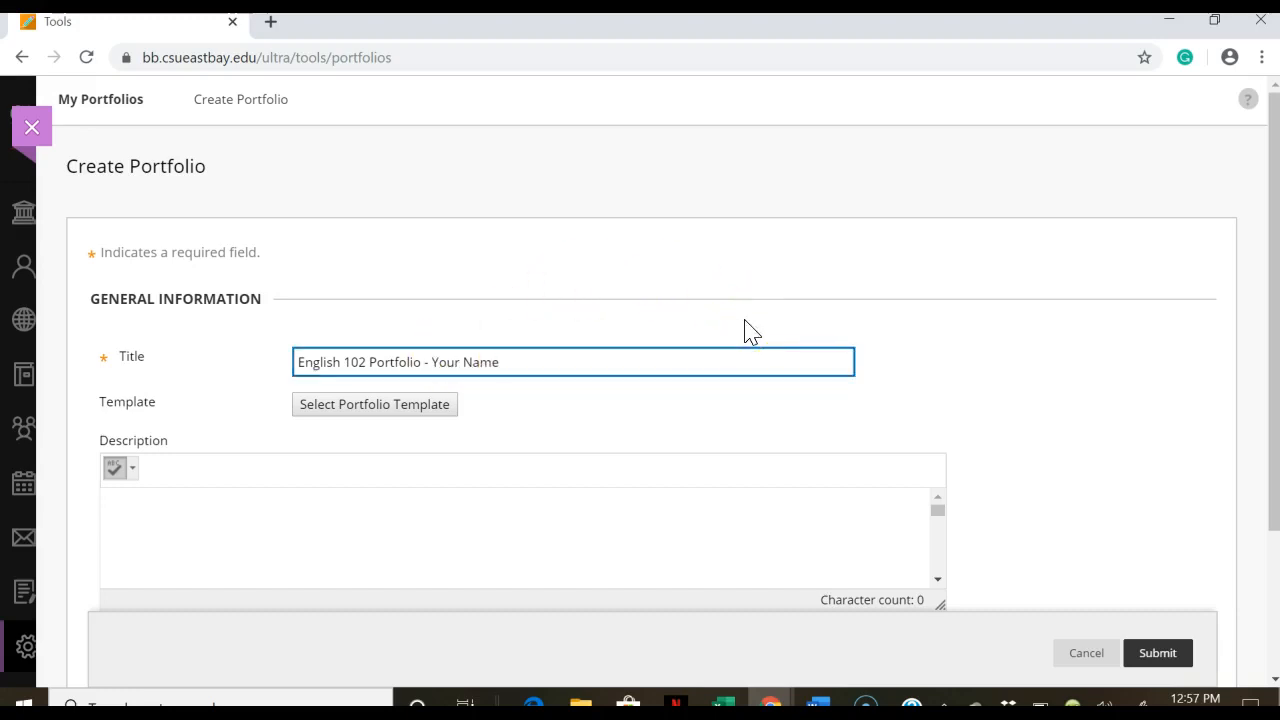
{"action": "left_click", "coordinate": [354, 406]}
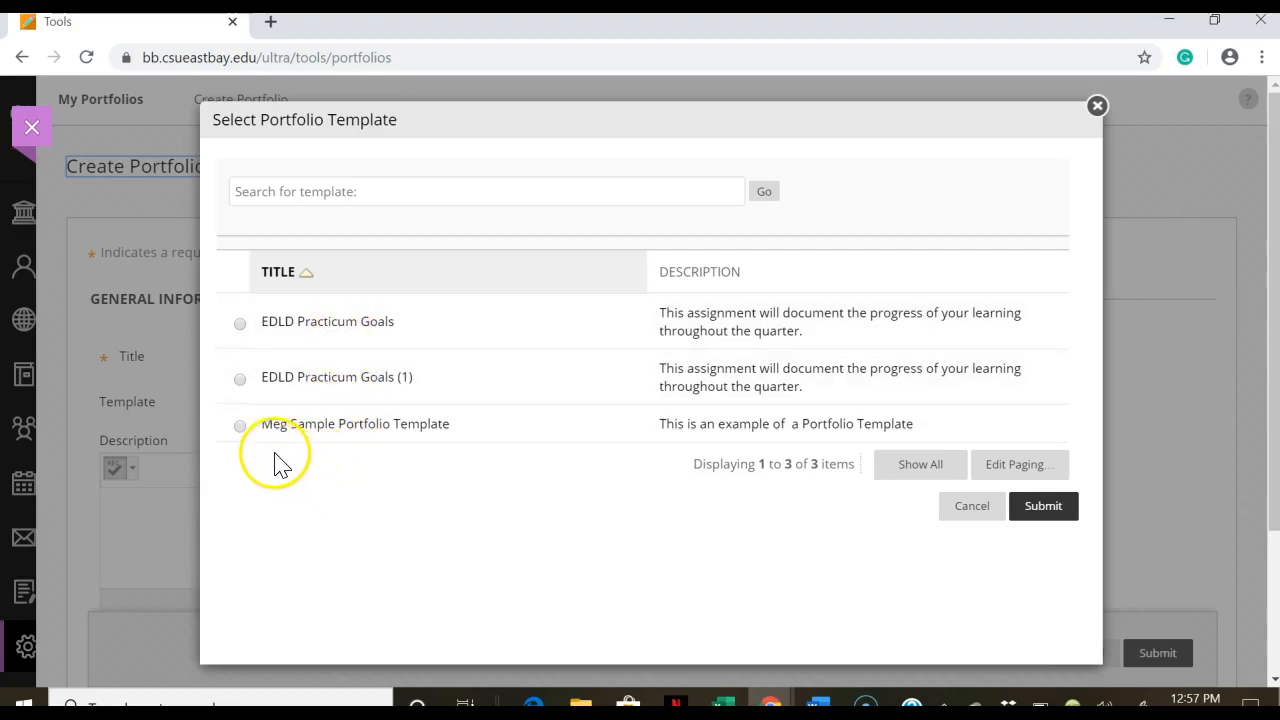
Step: Apply the sample portfolio template and submit the new English 102 portfolio
{"action": "left_click", "coordinate": [239, 426]}
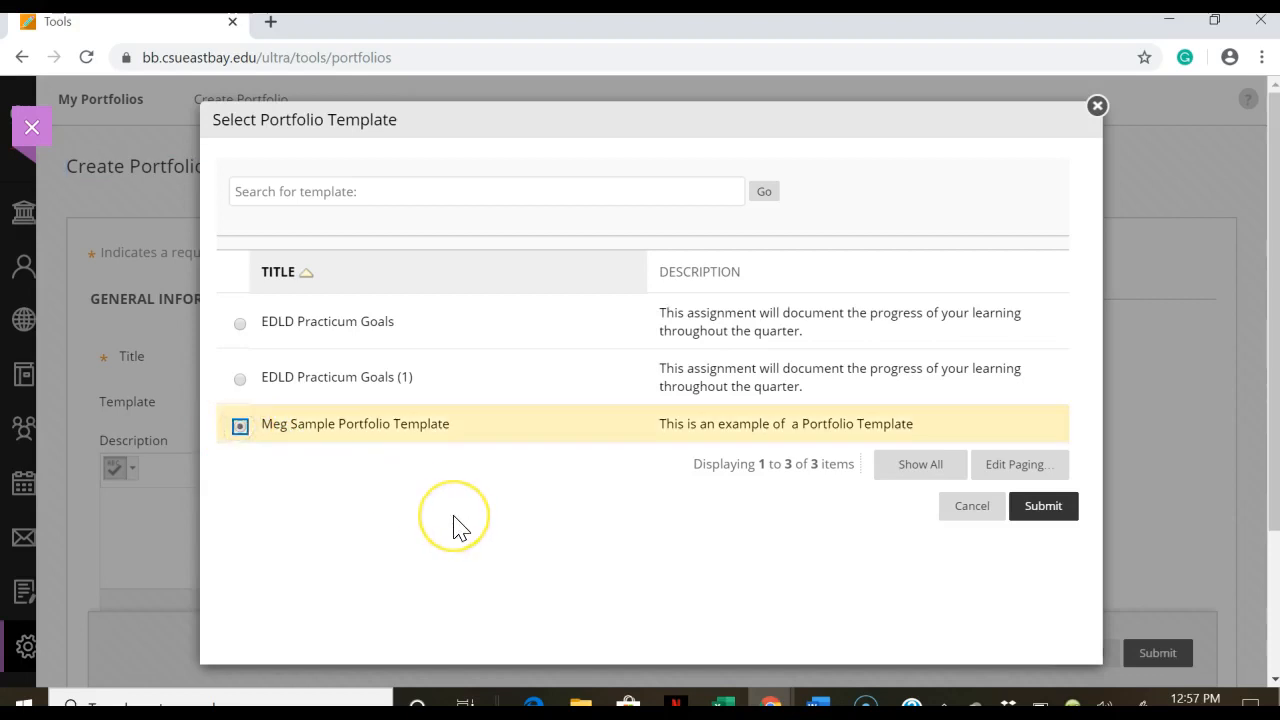
{"action": "left_click", "coordinate": [1045, 510]}
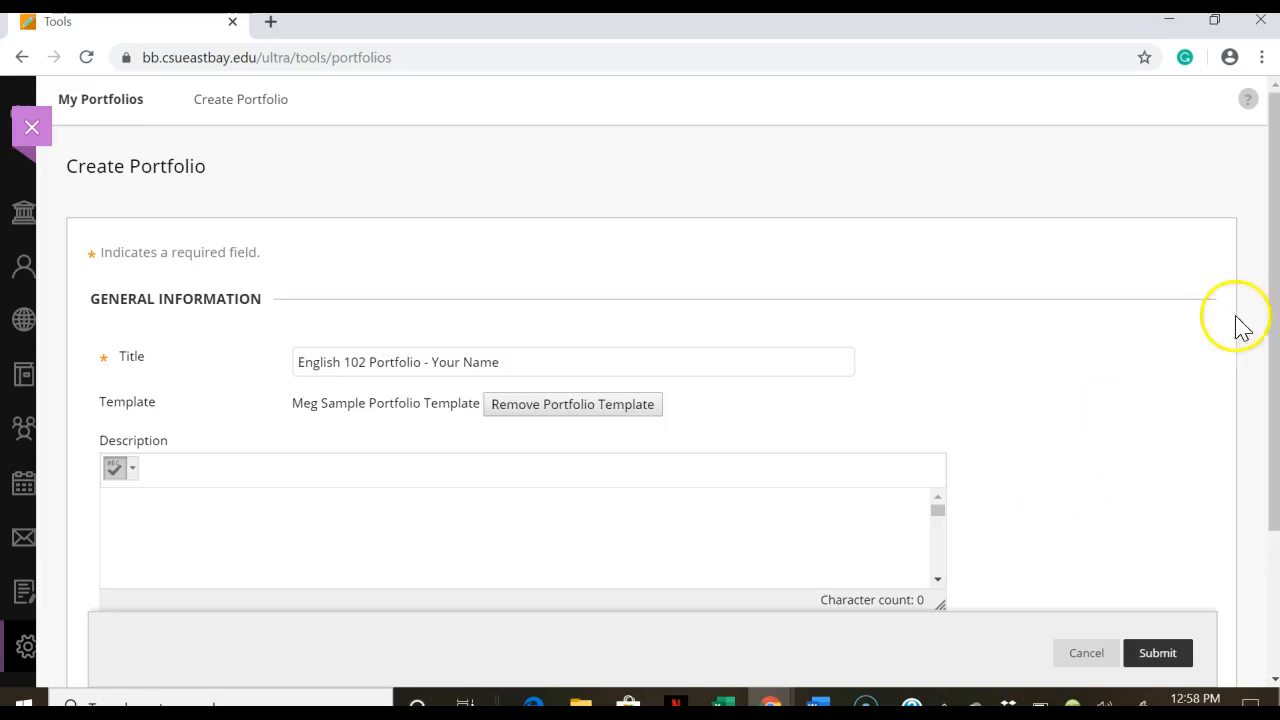
{"action": "left_click_drag", "start_coordinate": [1272, 277], "coordinate": [1268, 434]}
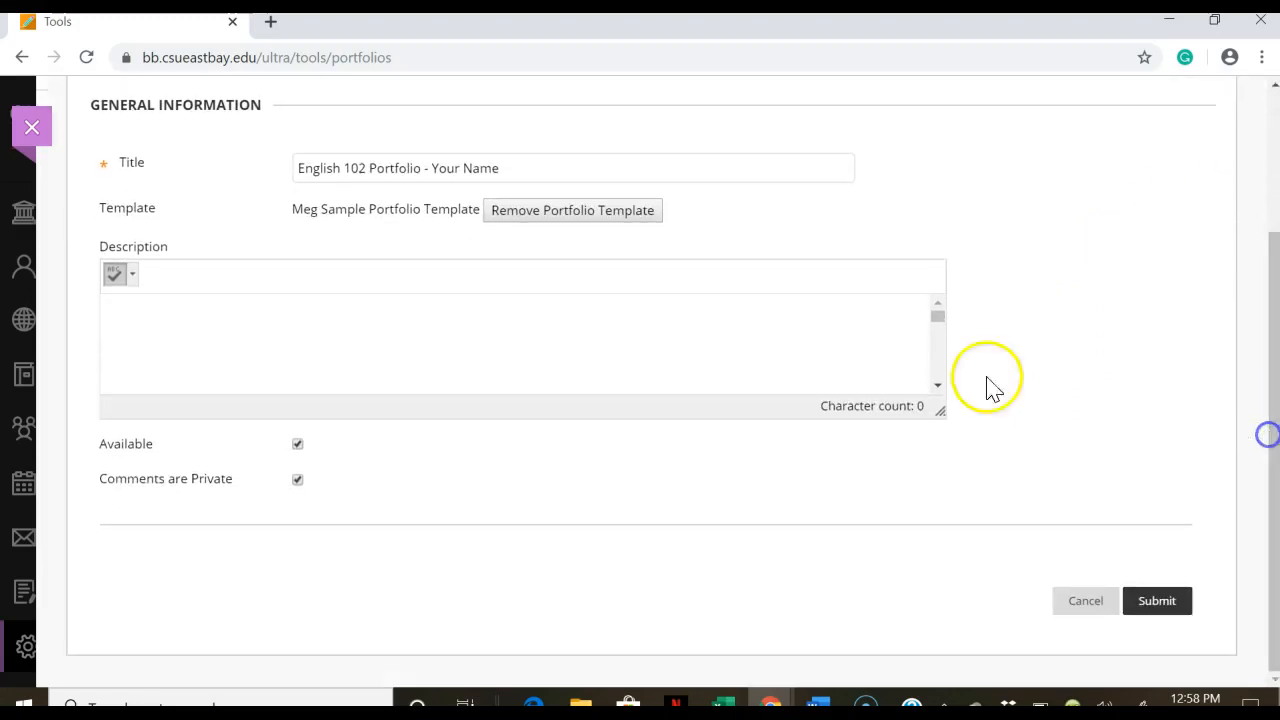
{"action": "left_click", "coordinate": [620, 351]}
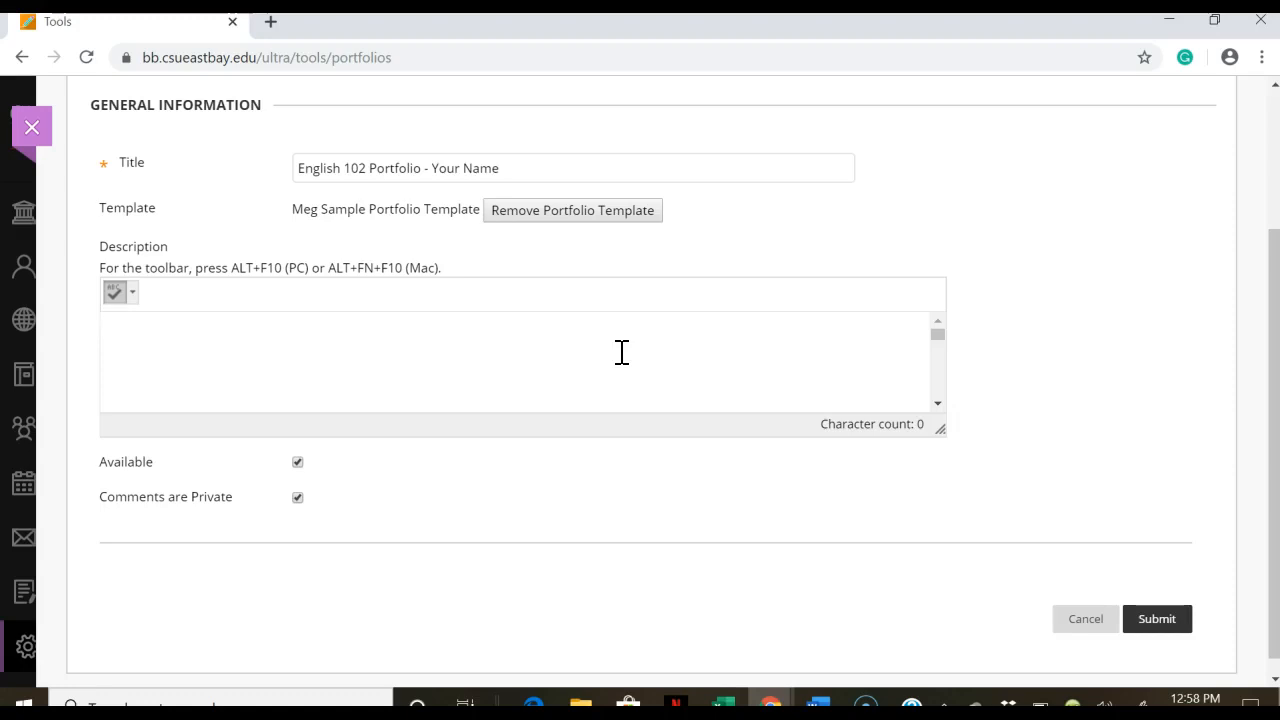
{"action": "left_click", "coordinate": [812, 382]}
{"action": "left_click", "coordinate": [1150, 619]}
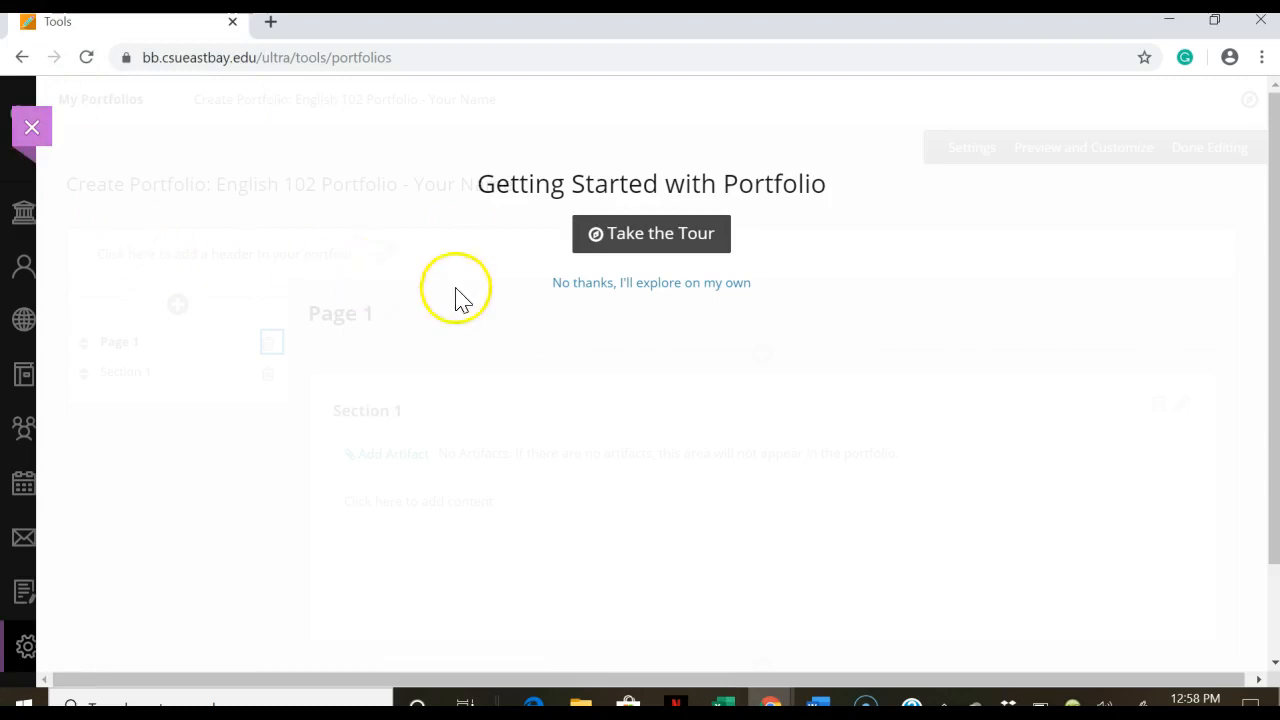
Step: Dismiss the getting-started tour and open Add Artifact for Section 1
{"action": "left_click", "coordinate": [570, 285]}
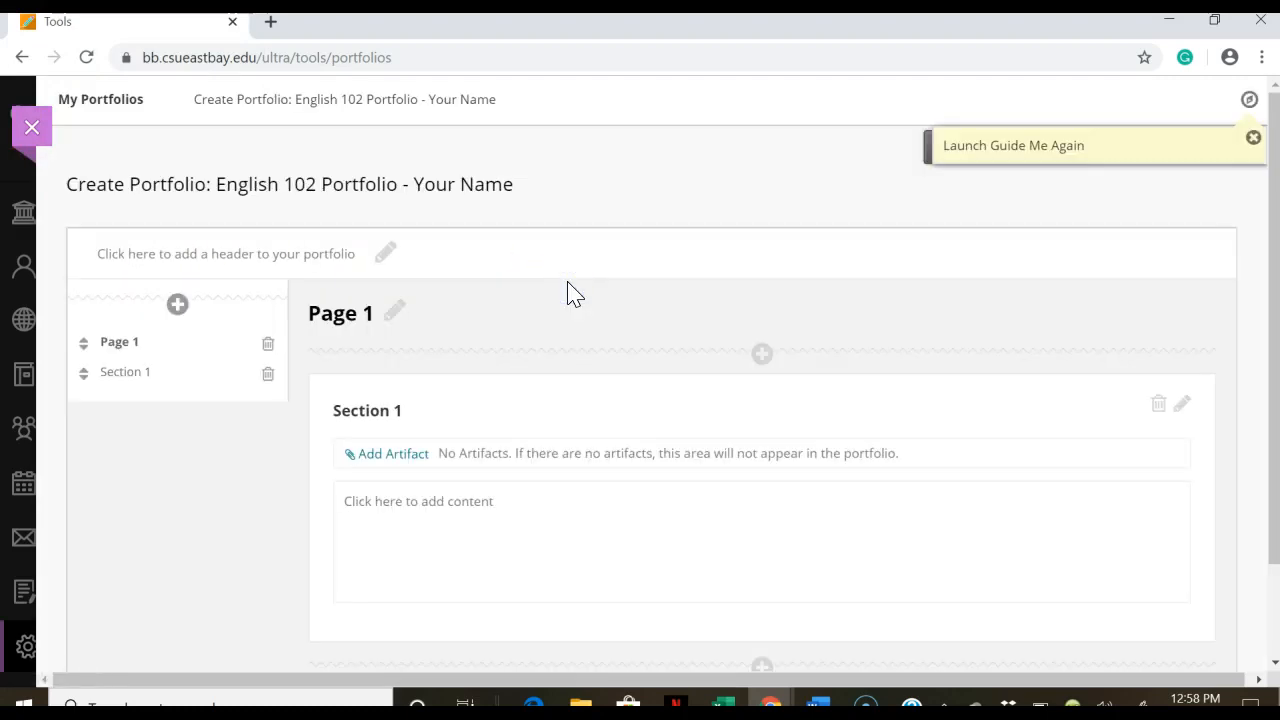
{"action": "left_click", "coordinate": [388, 456]}
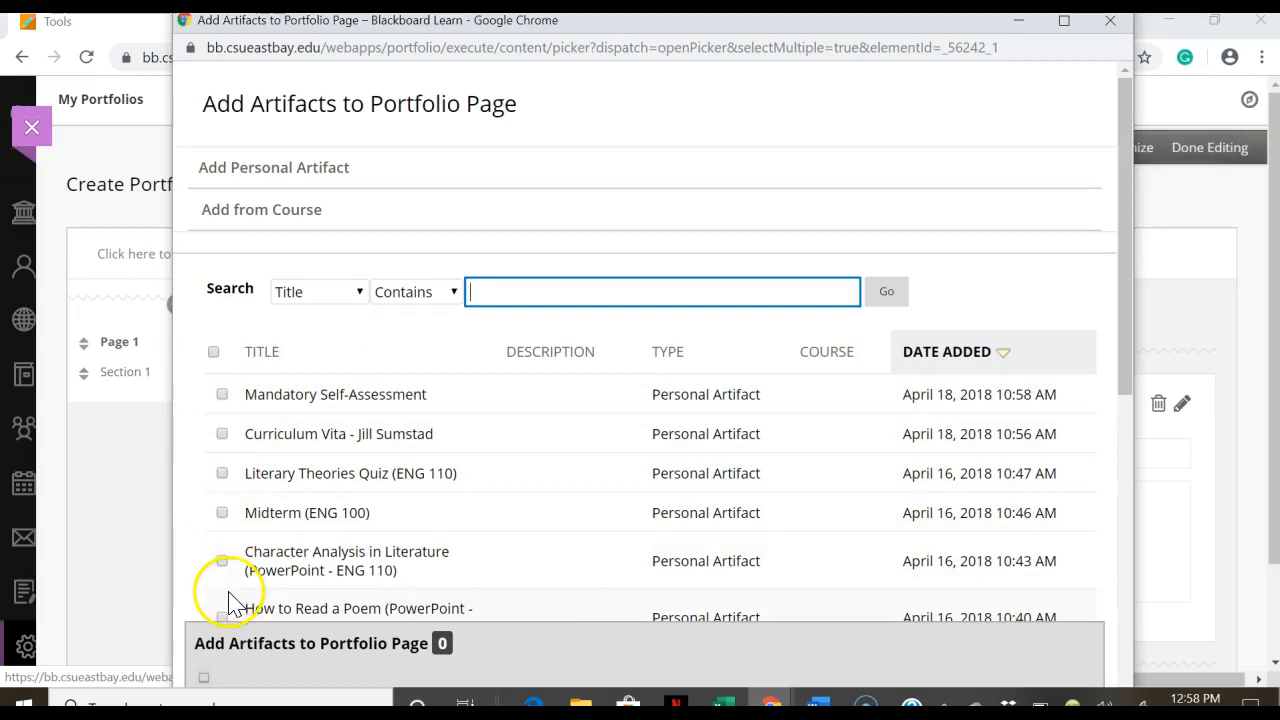
Step: Start a personal artifact from the picker, then cancel it without adding anything
{"action": "left_click", "coordinate": [326, 190]}
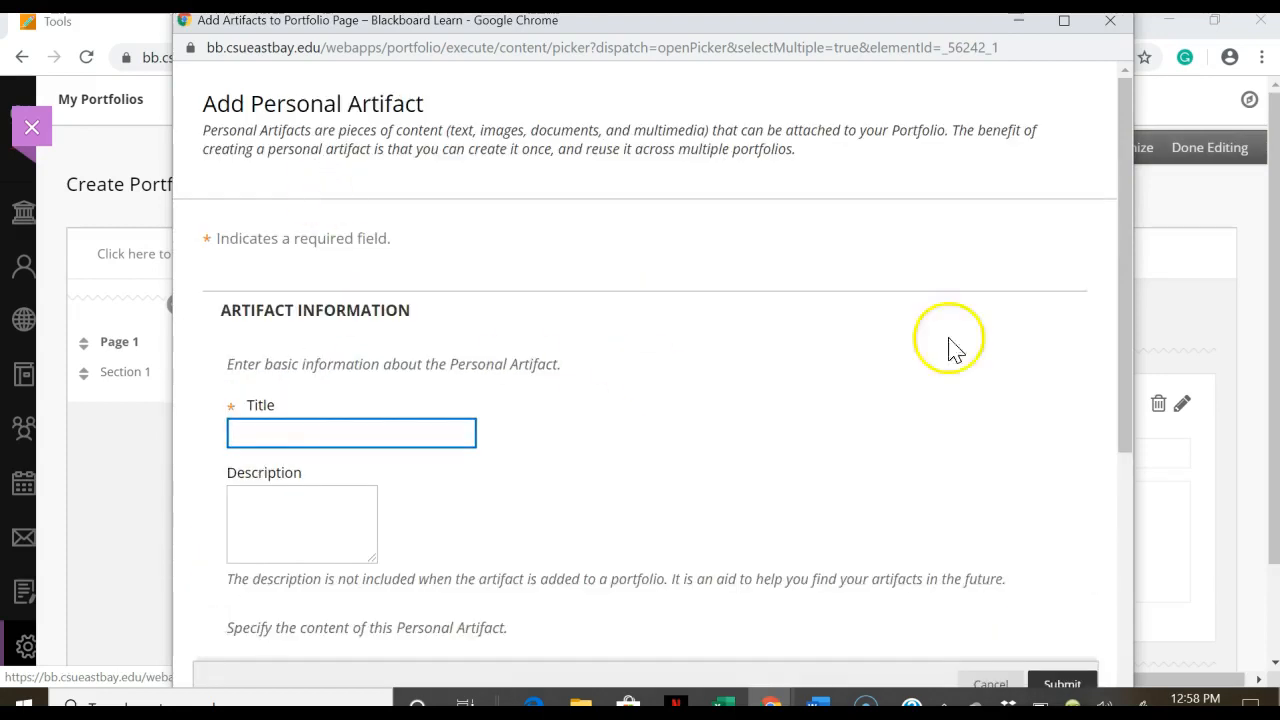
{"action": "left_click_drag", "start_coordinate": [1126, 195], "coordinate": [1131, 490]}
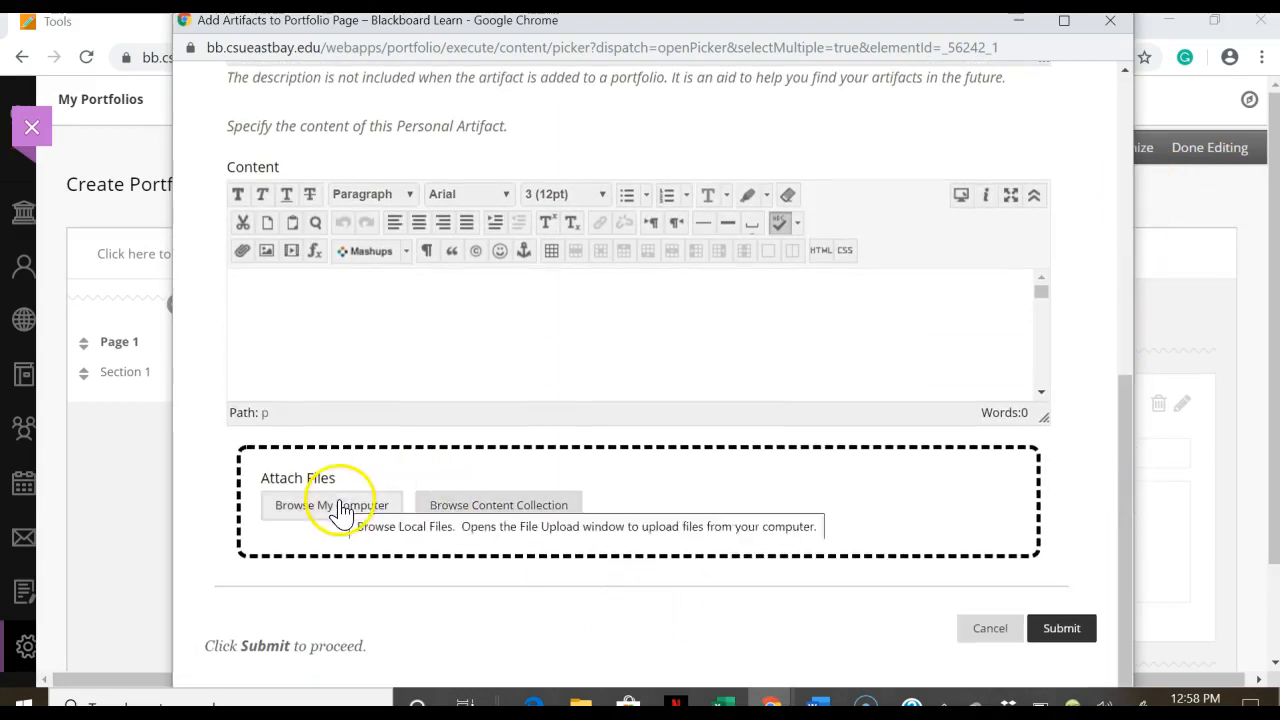
{"action": "left_click", "coordinate": [976, 634]}
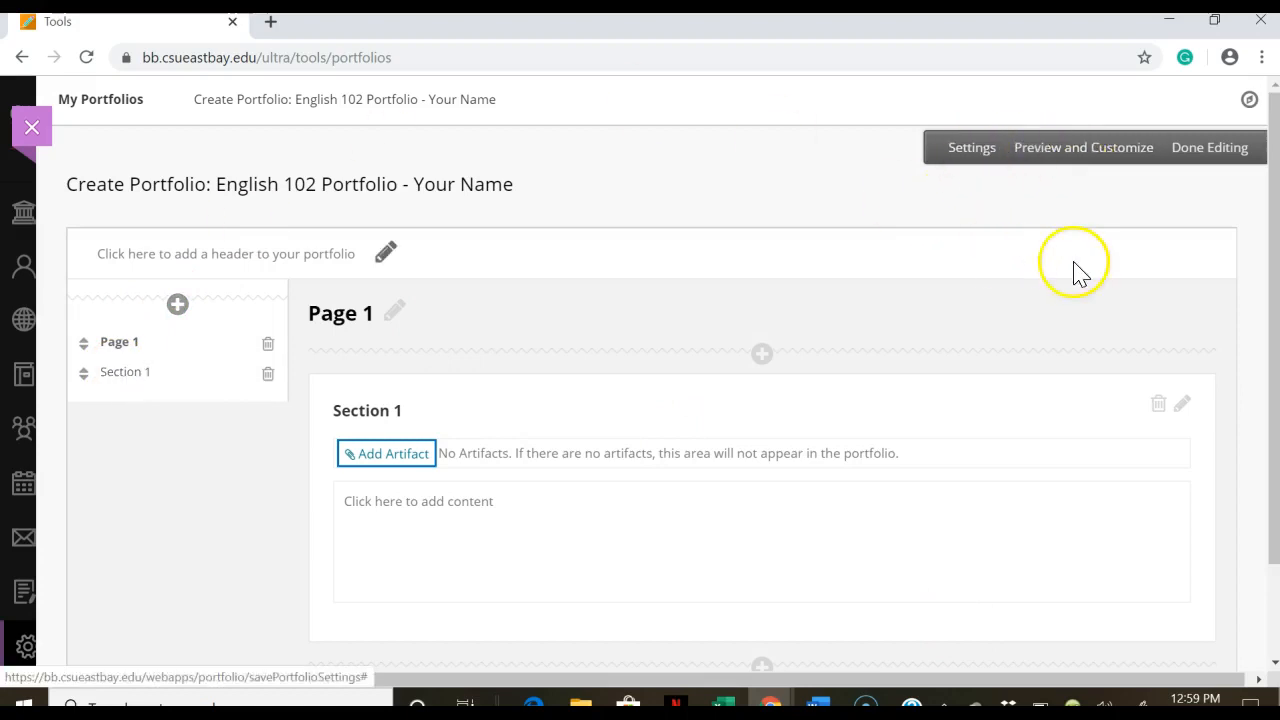
Step: Exit the portfolio editor with Done Editing to return to My Portfolios
{"action": "left_click", "coordinate": [1222, 152]}
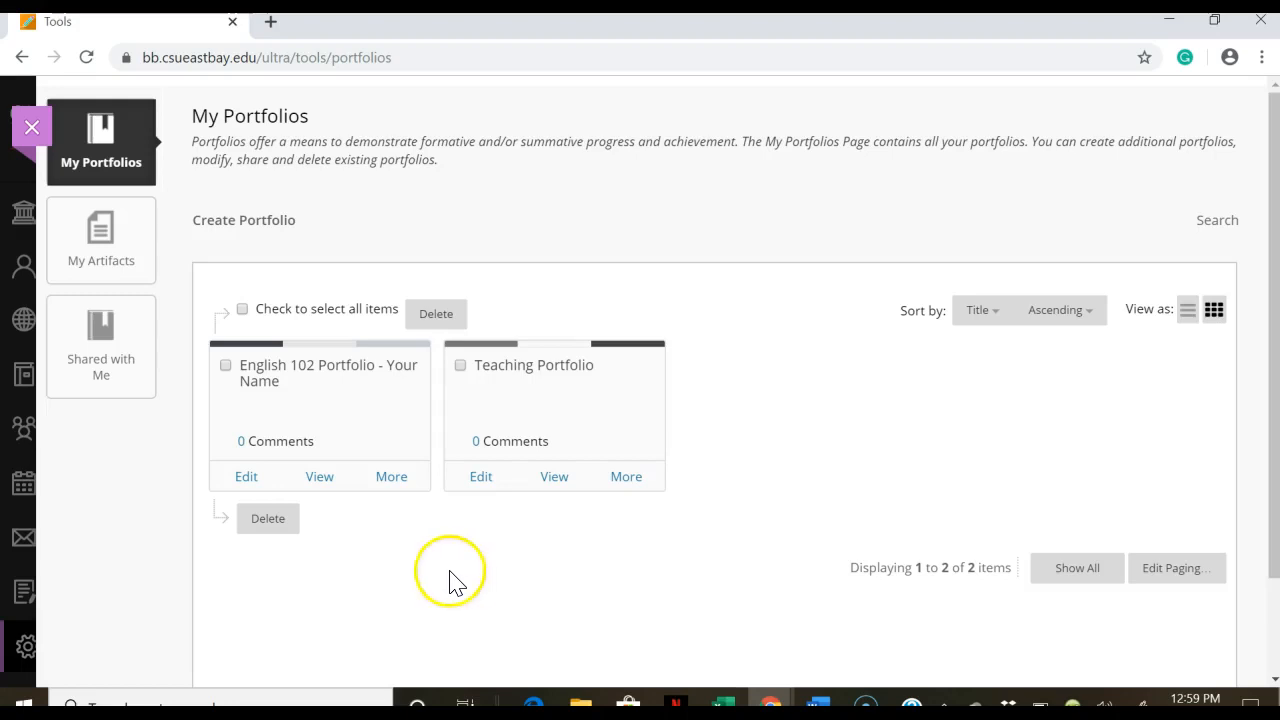
Step: Choose Share from the English 102 Portfolio card's More menu
{"action": "left_click", "coordinate": [392, 487]}
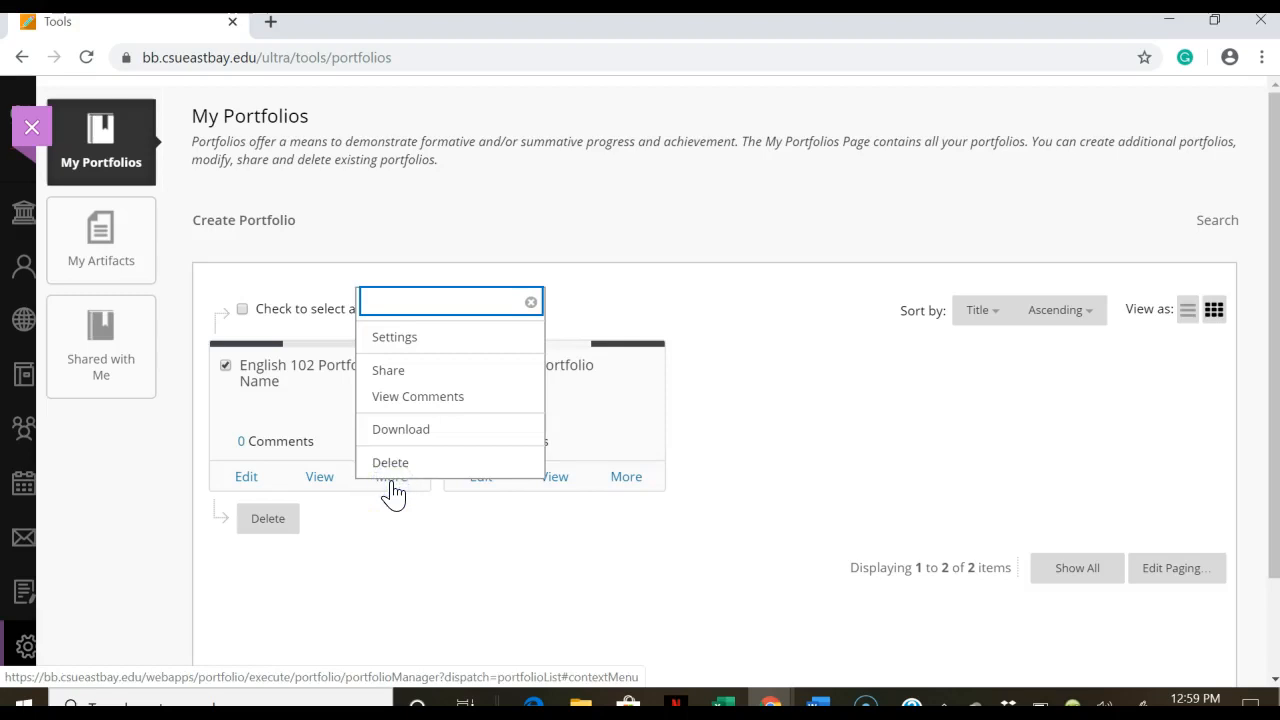
{"action": "left_click", "coordinate": [389, 378]}
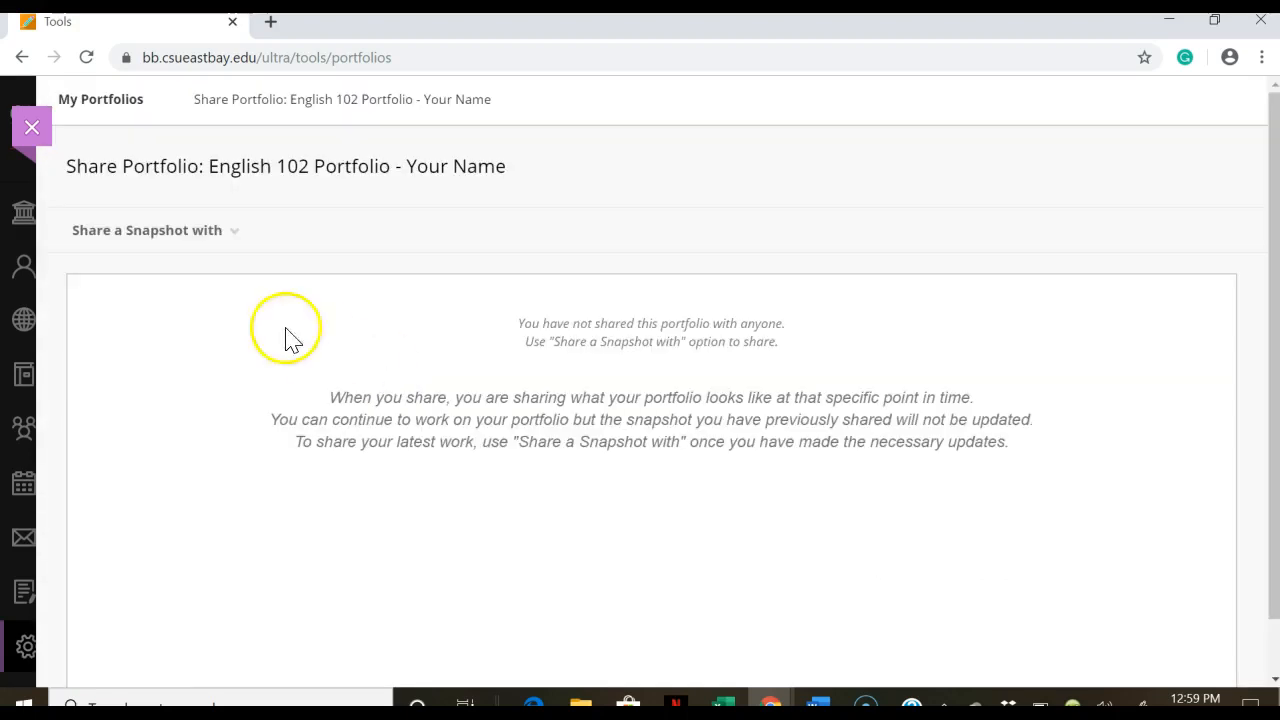
Step: Choose Users in the 'Share a Snapshot with' list to open the Share with User form
{"action": "left_click", "coordinate": [80, 232]}
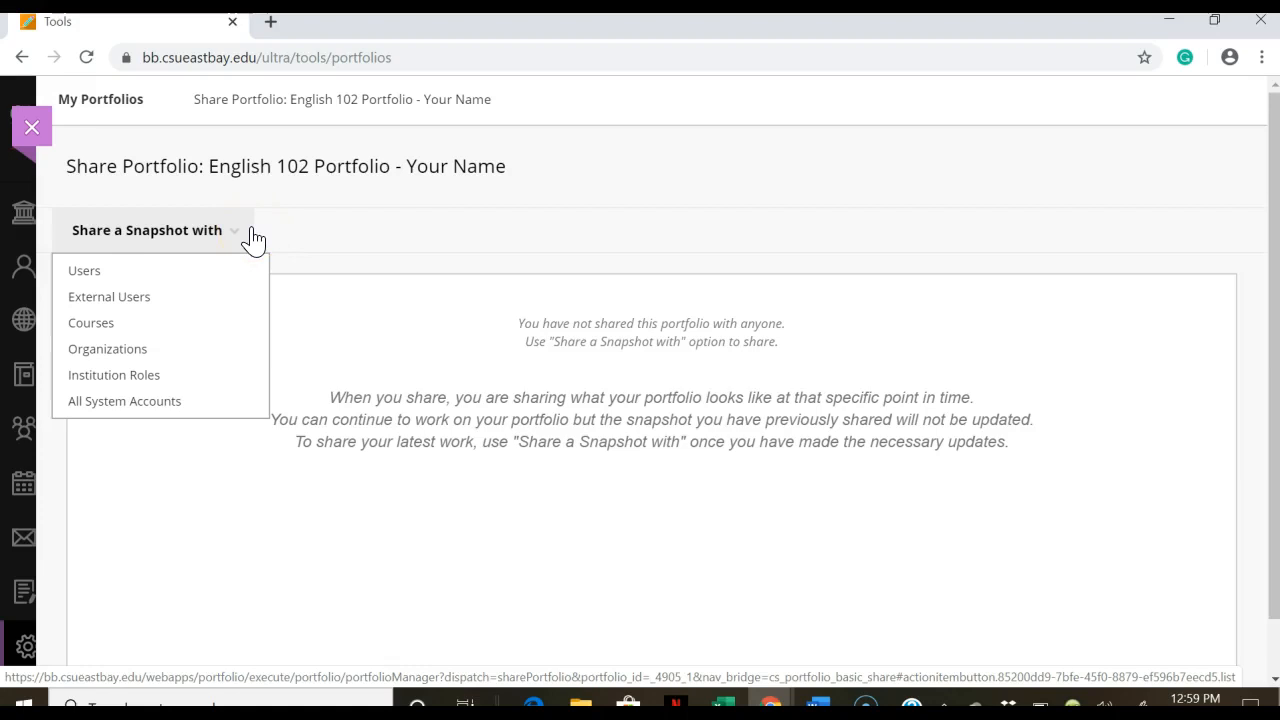
{"action": "left_click", "coordinate": [108, 273]}
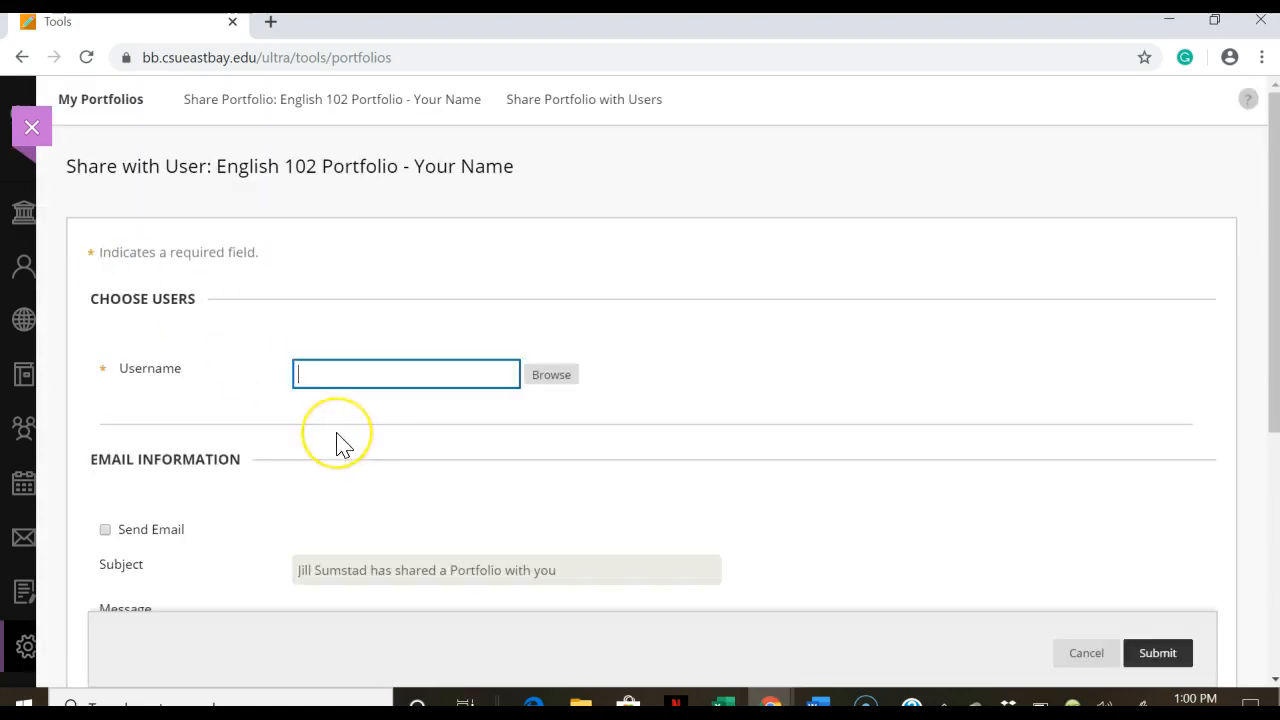
Step: Enter the recipient's full username, then close the Browse user search window
{"action": "left_click", "coordinate": [552, 395]}
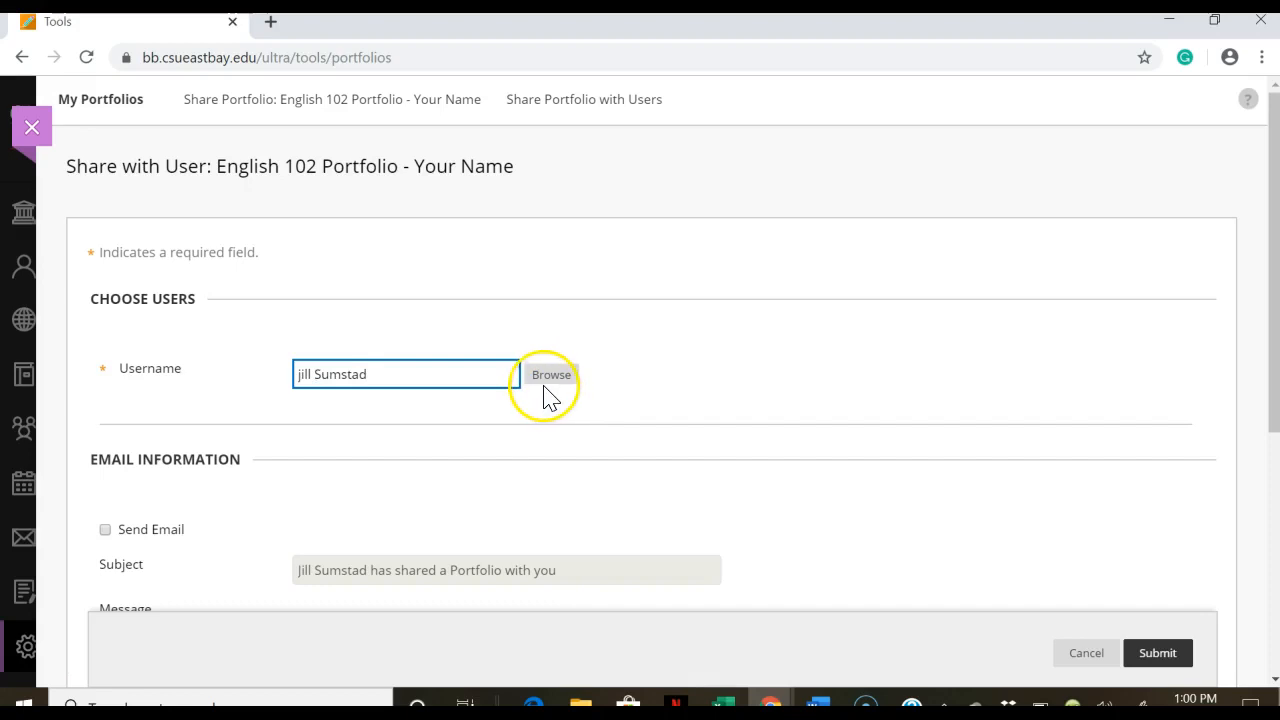
{"action": "left_click", "coordinate": [540, 388]}
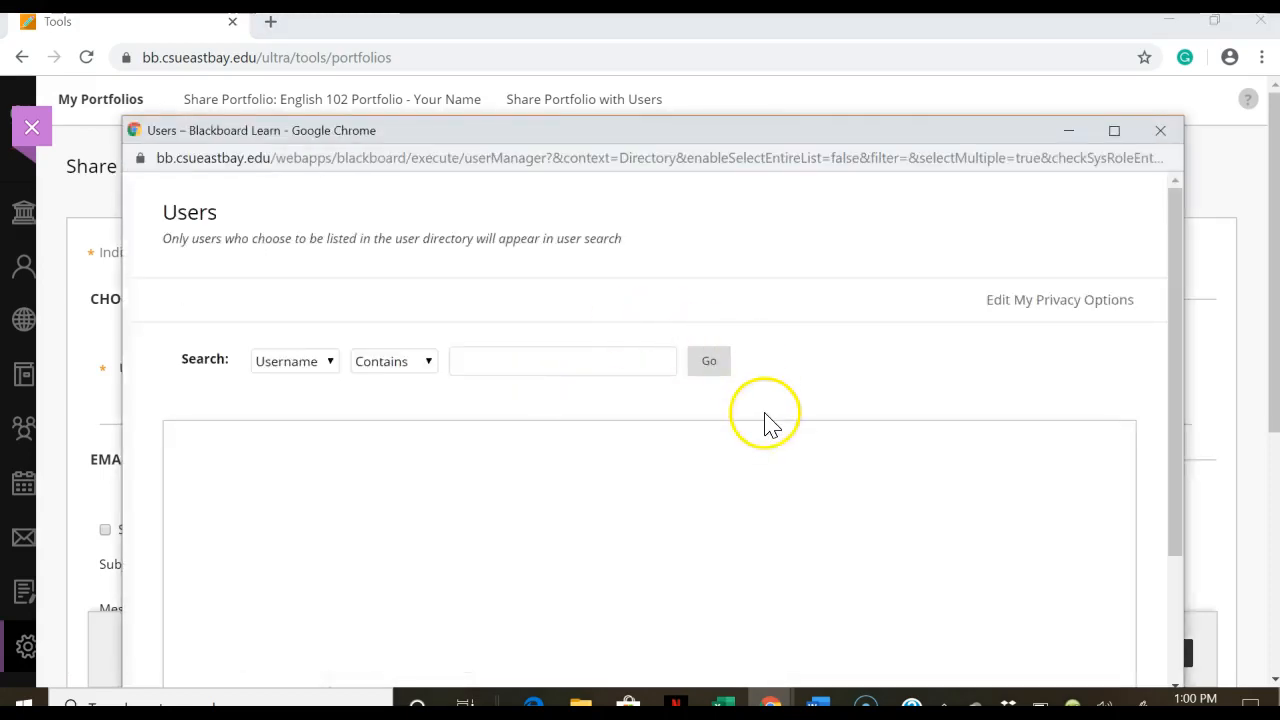
{"action": "mouse_move", "coordinate": [1172, 283]}
{"action": "left_mouse_down"}
{"action": "mouse_move", "coordinate": [1166, 491]}
{"action": "mouse_move", "coordinate": [1181, 297]}
{"action": "left_mouse_up"}
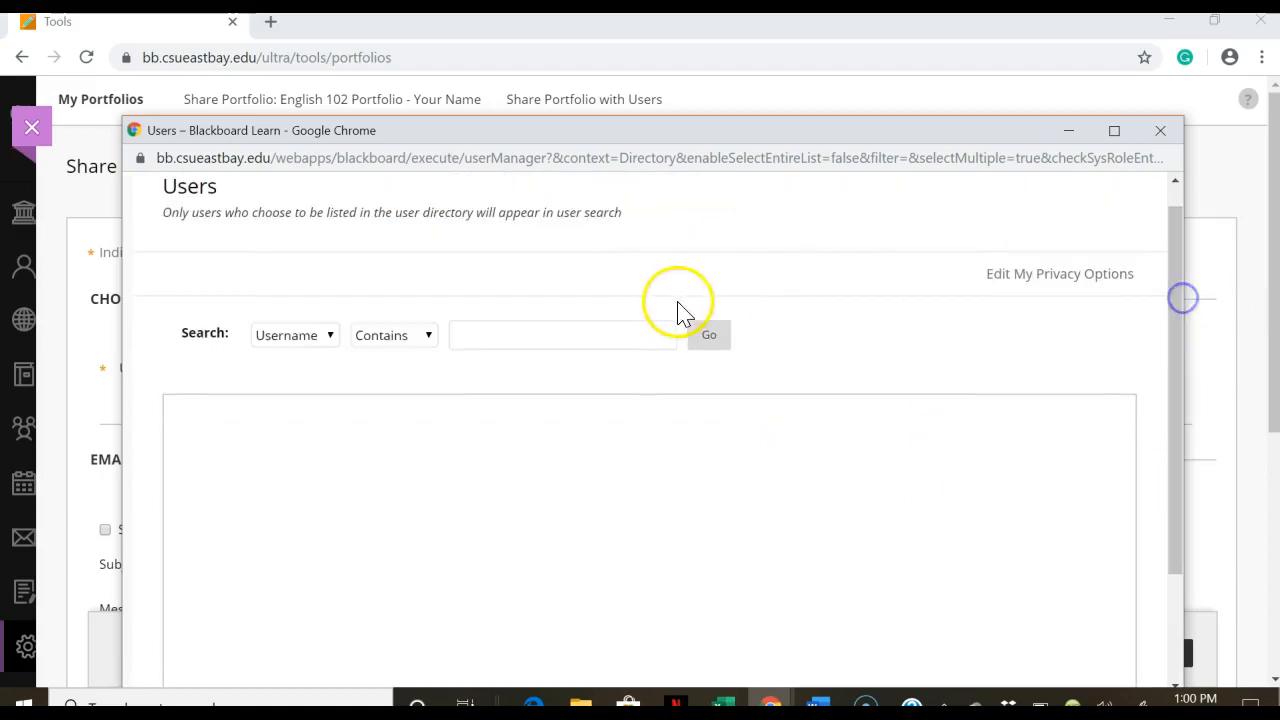
{"action": "left_click", "coordinate": [1160, 131]}
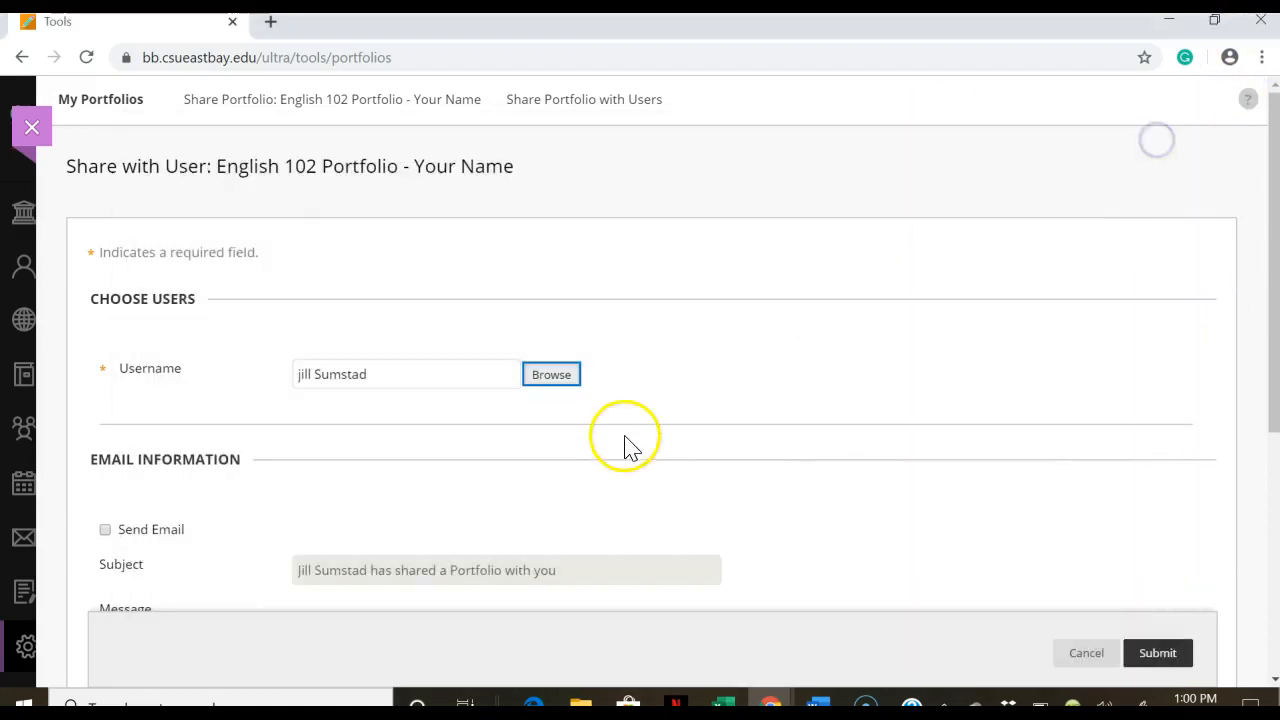
Step: Enable Send Email and Send copy of message to self, then submit the share (rejected as invalid user)
{"action": "left_click_drag", "start_coordinate": [1274, 271], "coordinate": [1273, 366]}
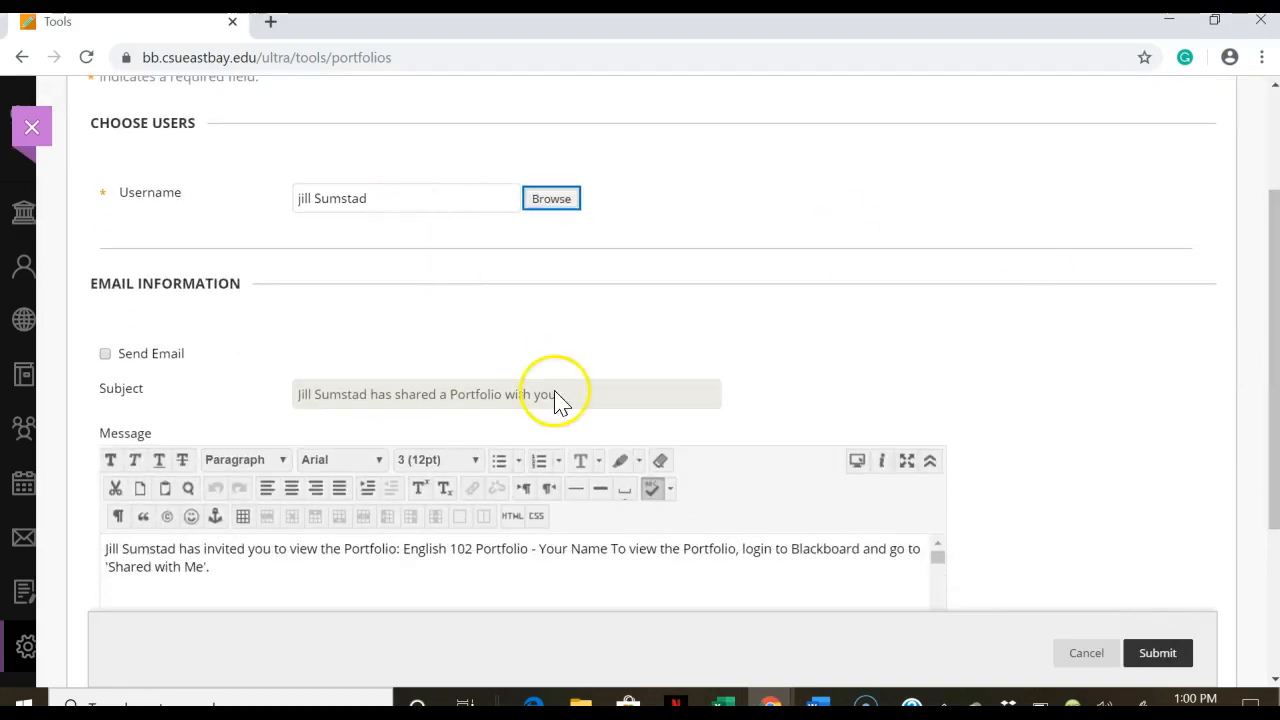
{"action": "mouse_move", "coordinate": [1274, 257]}
{"action": "left_mouse_down"}
{"action": "mouse_move", "coordinate": [1273, 405]}
{"action": "mouse_move", "coordinate": [1273, 277]}
{"action": "left_mouse_up"}
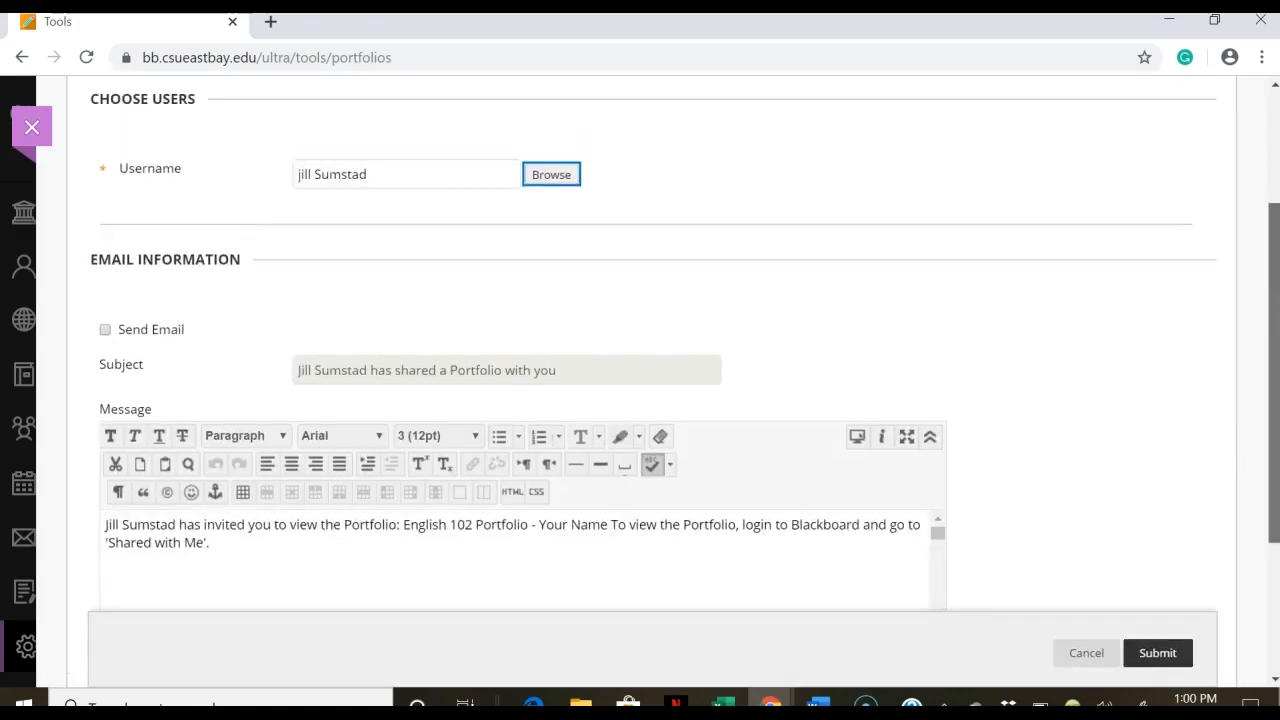
{"action": "left_click", "coordinate": [105, 329]}
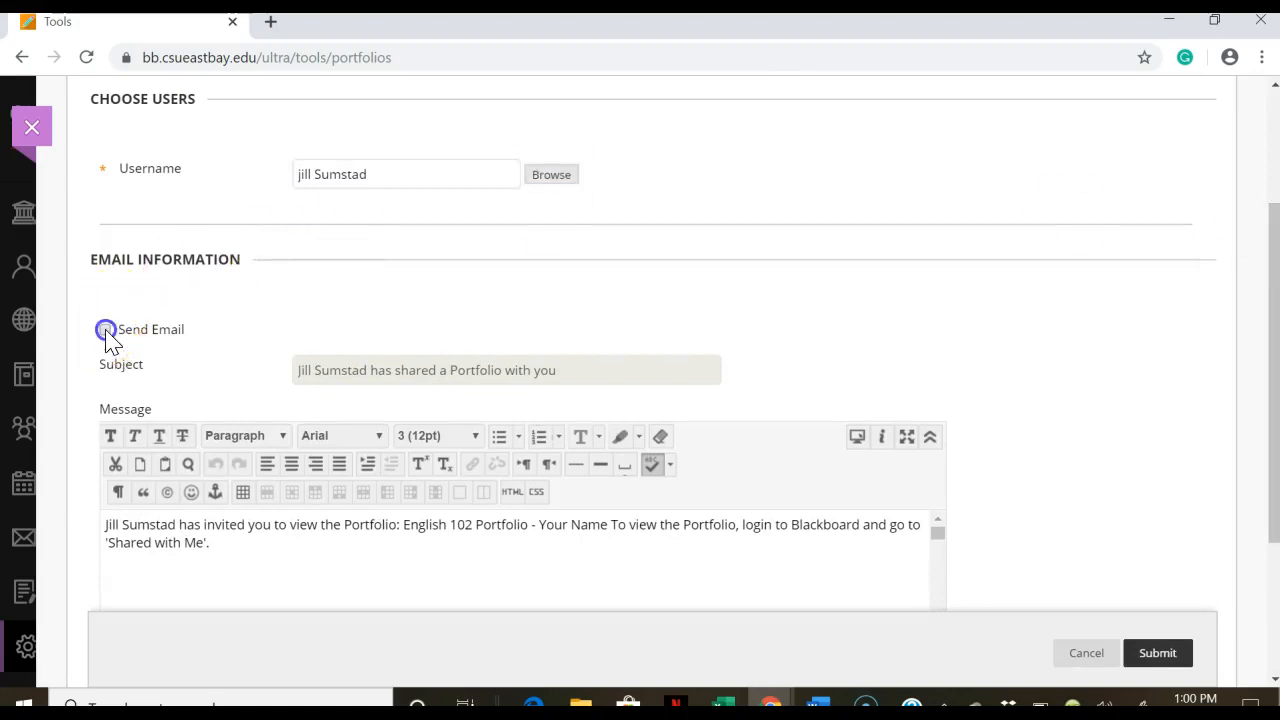
{"action": "left_click_drag", "start_coordinate": [1273, 235], "coordinate": [1271, 386]}
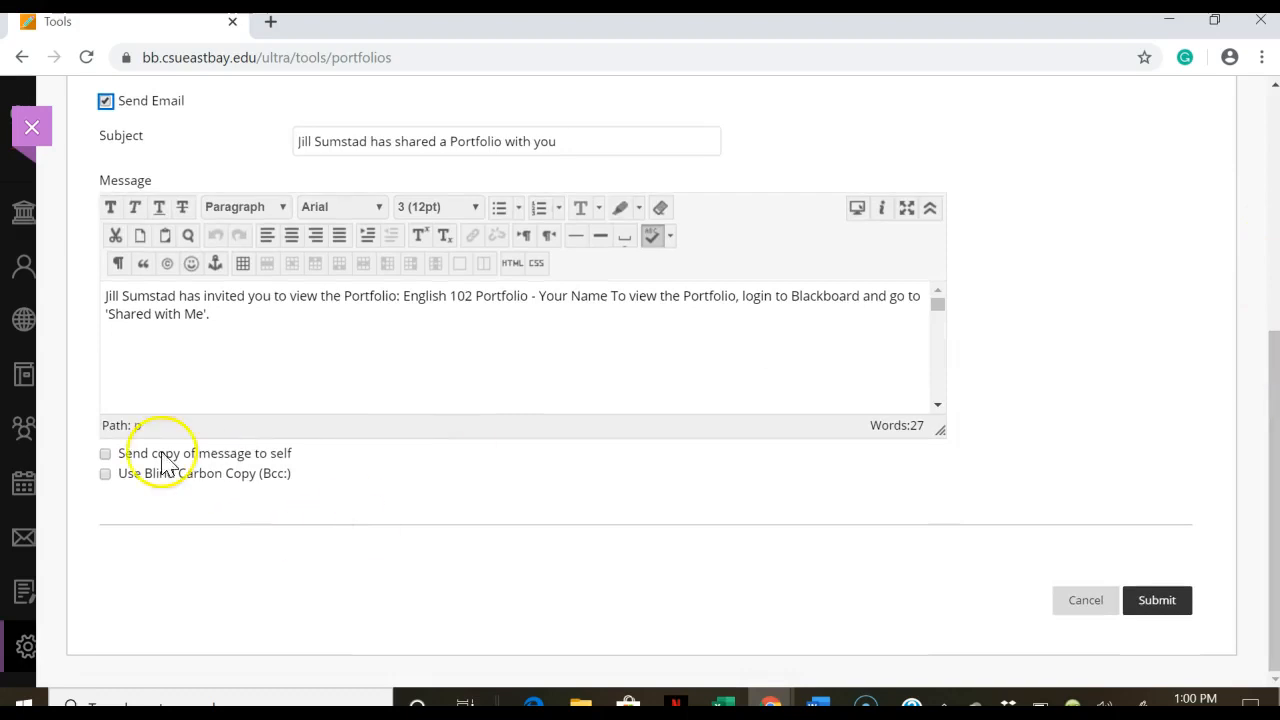
{"action": "left_click", "coordinate": [105, 454]}
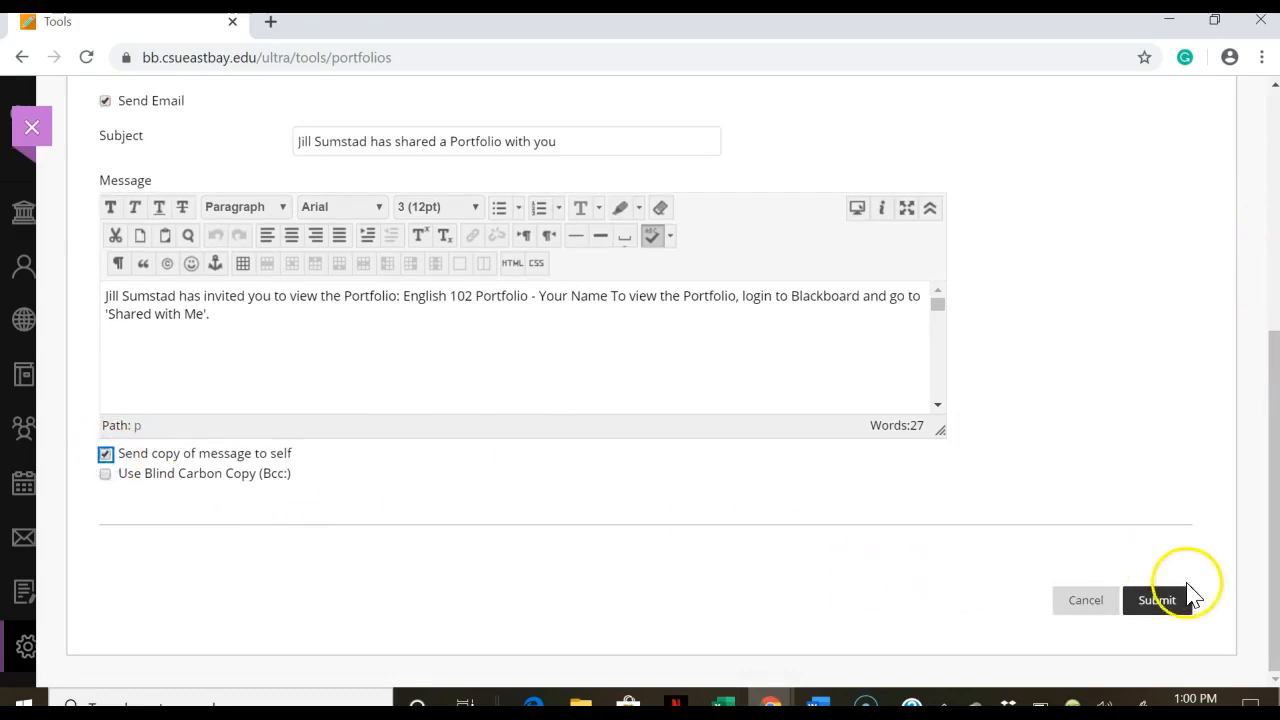
{"action": "left_click", "coordinate": [1166, 605]}
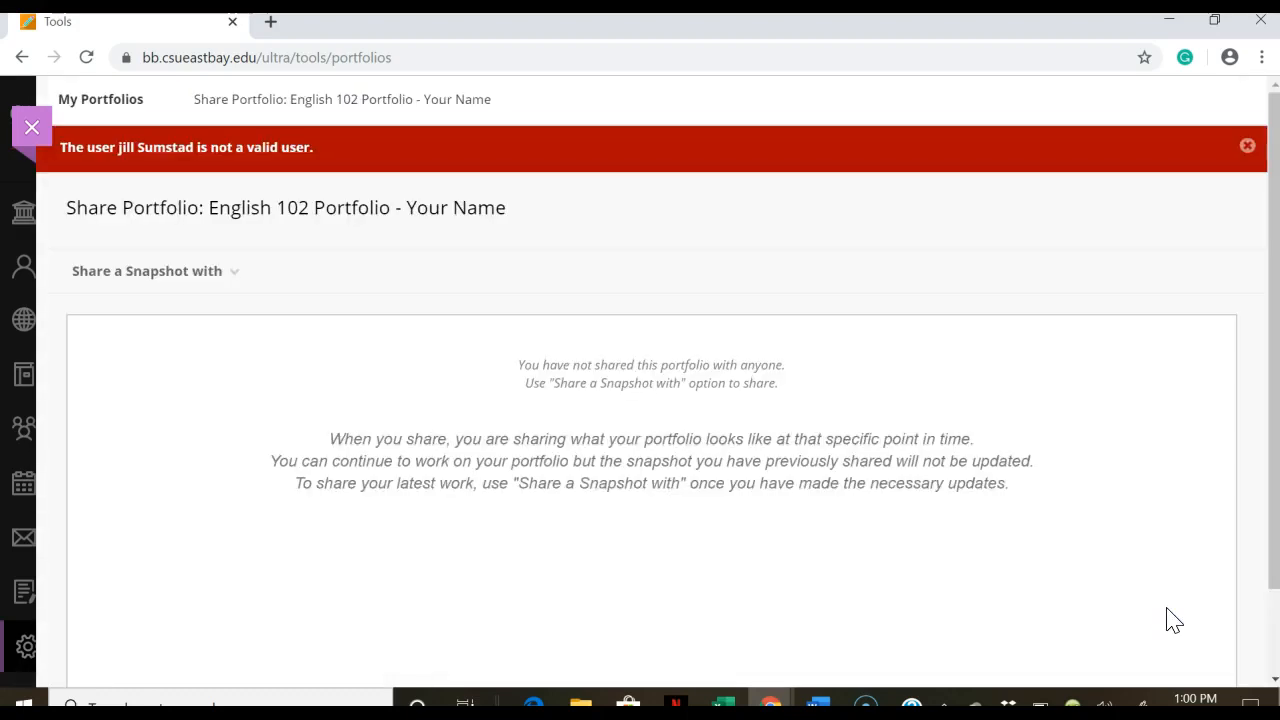
Step: Switch the 'Share a Snapshot with' choice to External Users
{"action": "left_click", "coordinate": [225, 278]}
{"action": "left_click", "coordinate": [30, 142]}
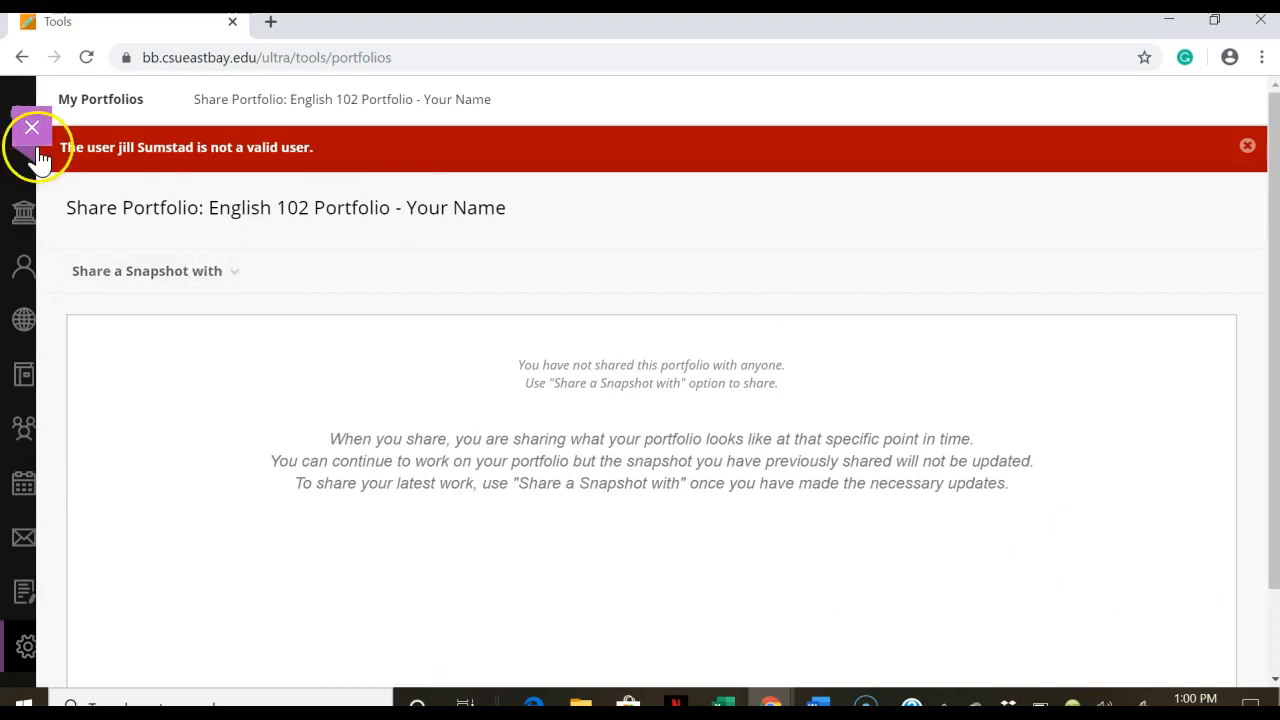
{"action": "left_click", "coordinate": [188, 276]}
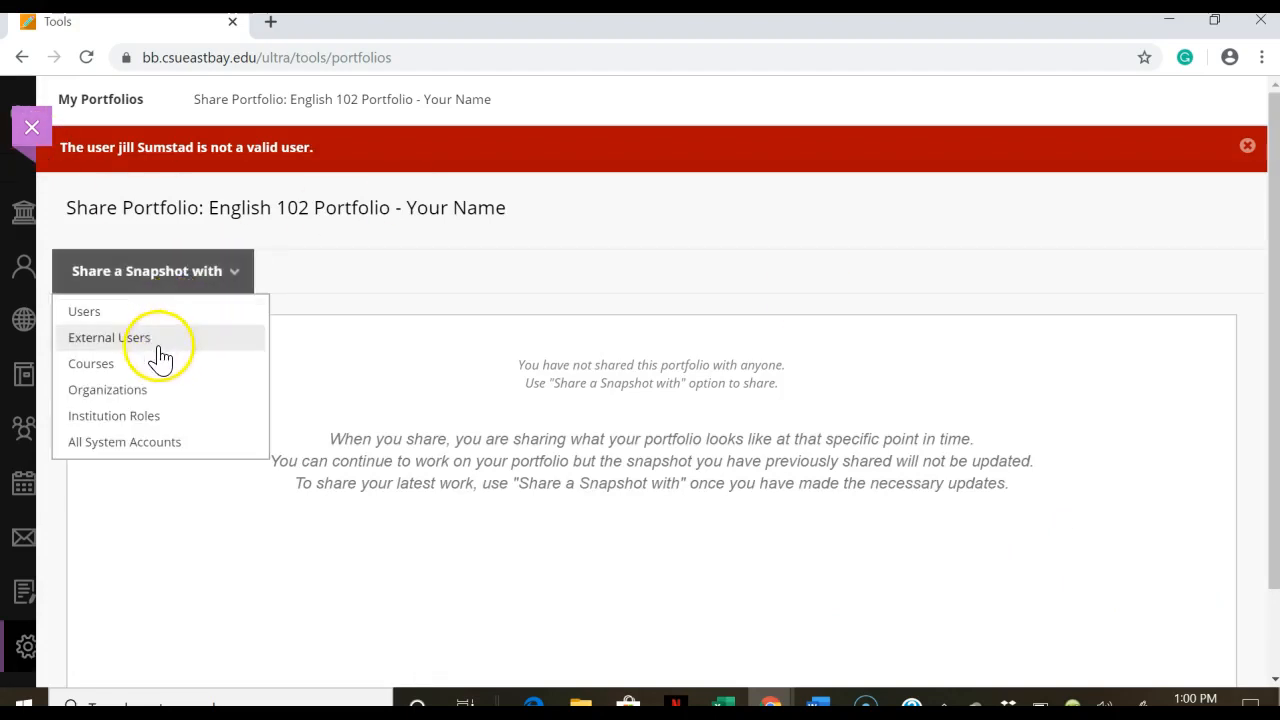
{"action": "left_click", "coordinate": [158, 343]}
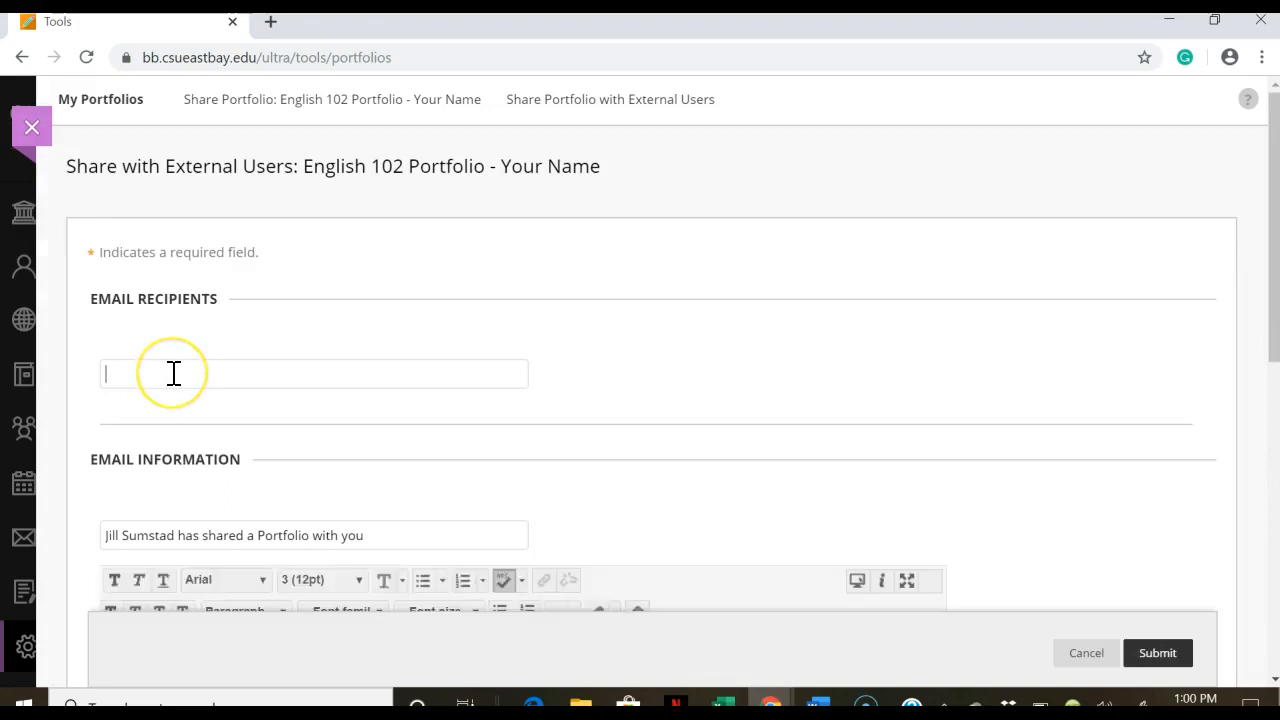
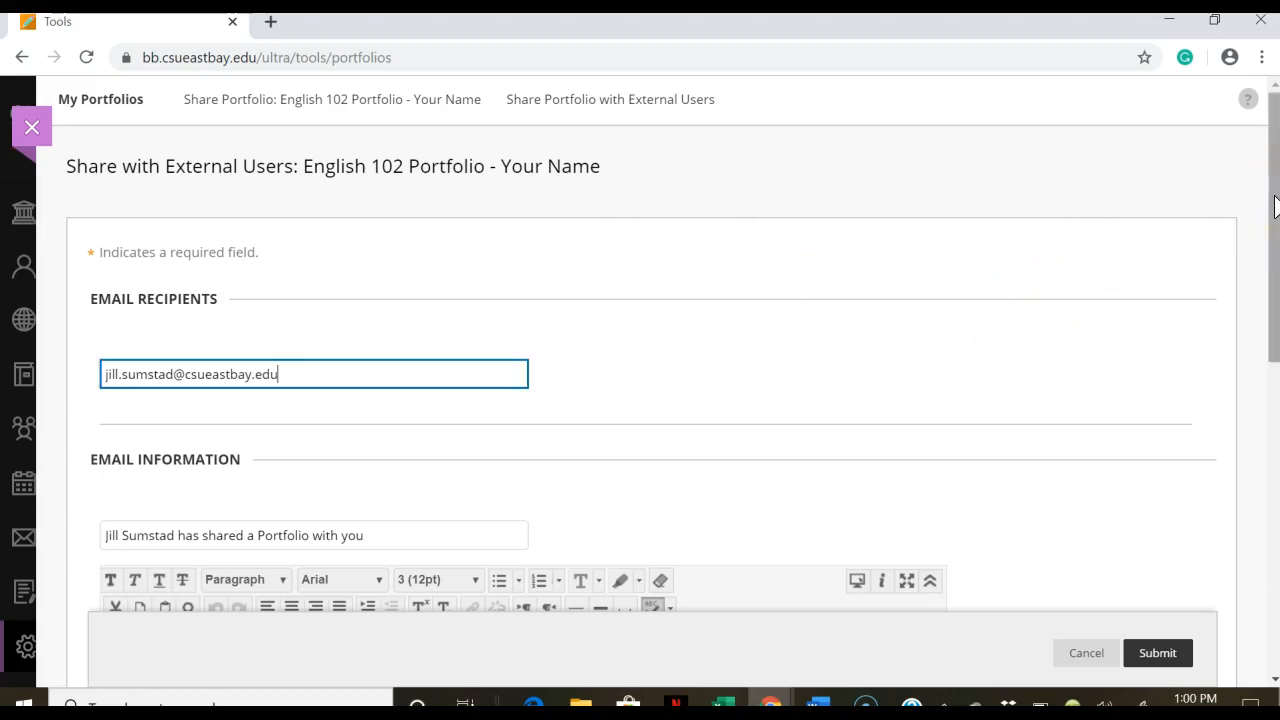
Step: Enter the recipient's e-mail address, enable Send copy of message to self, and submit the share
{"action": "scroll", "coordinate": [1275, 205], "scroll_direction": "down", "scroll_amount": 5}
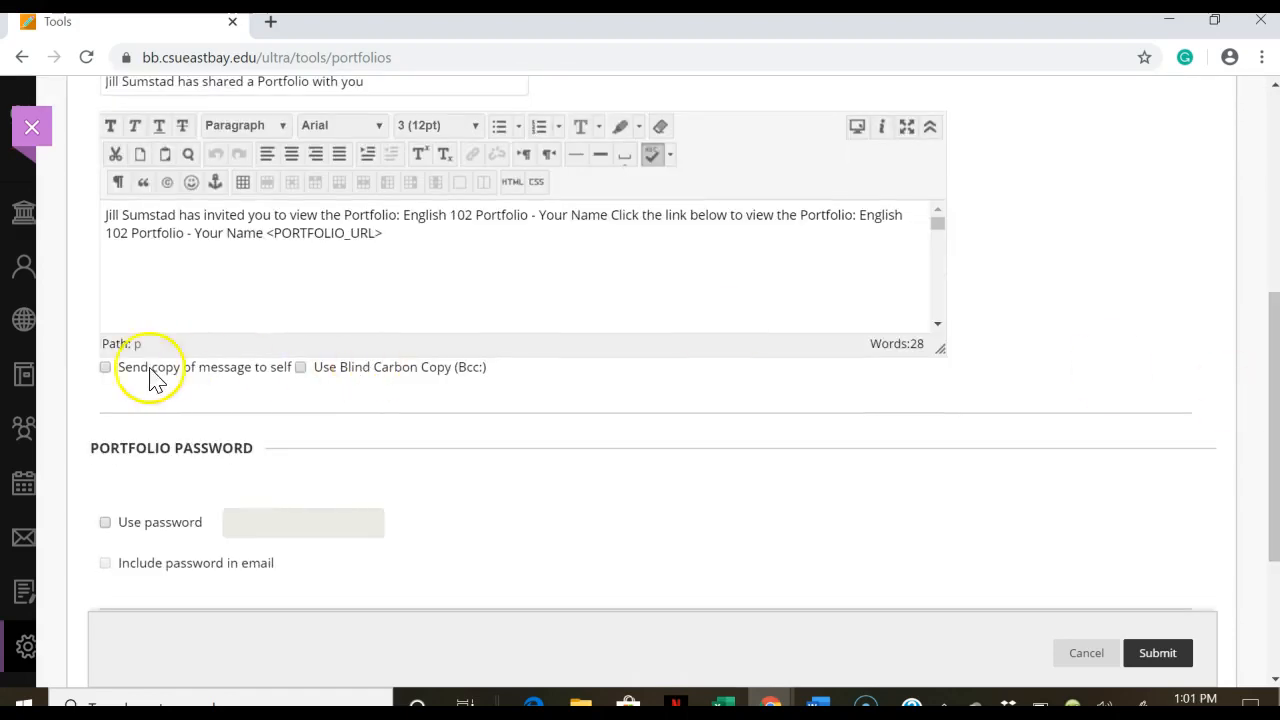
{"action": "left_click", "coordinate": [106, 369]}
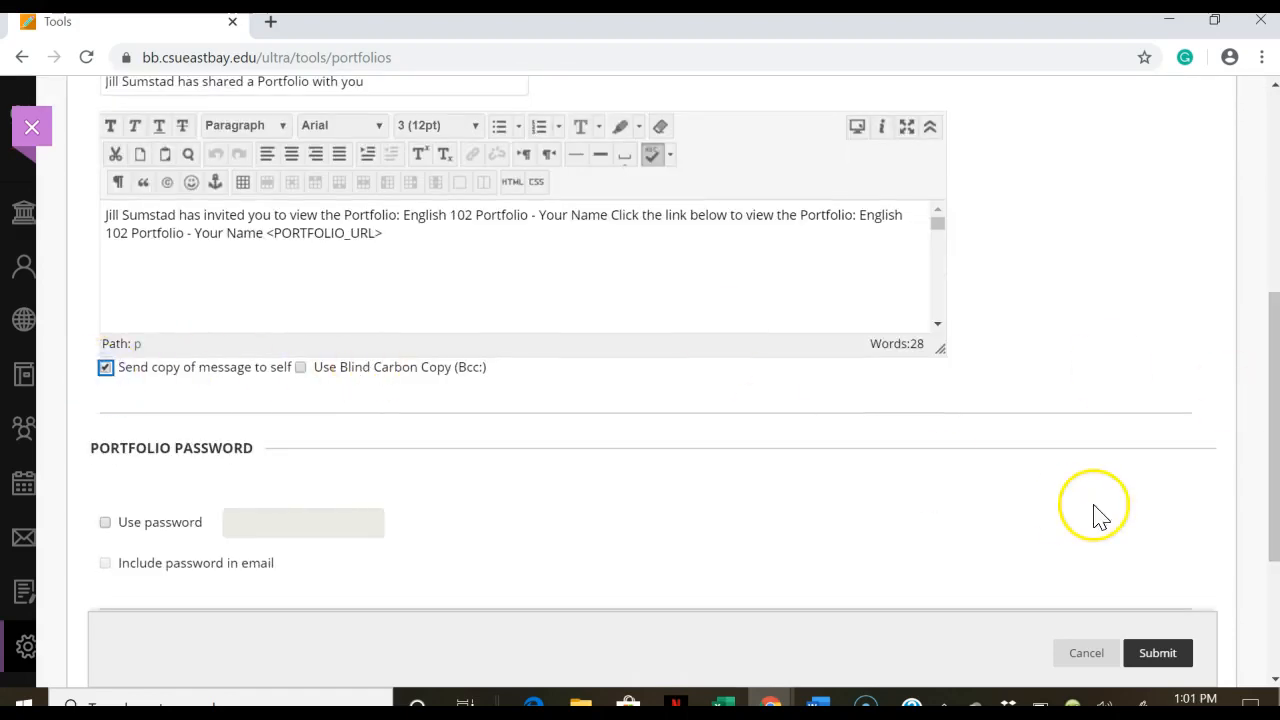
{"action": "scroll", "coordinate": [1271, 386], "scroll_direction": "down", "scroll_amount": 3}
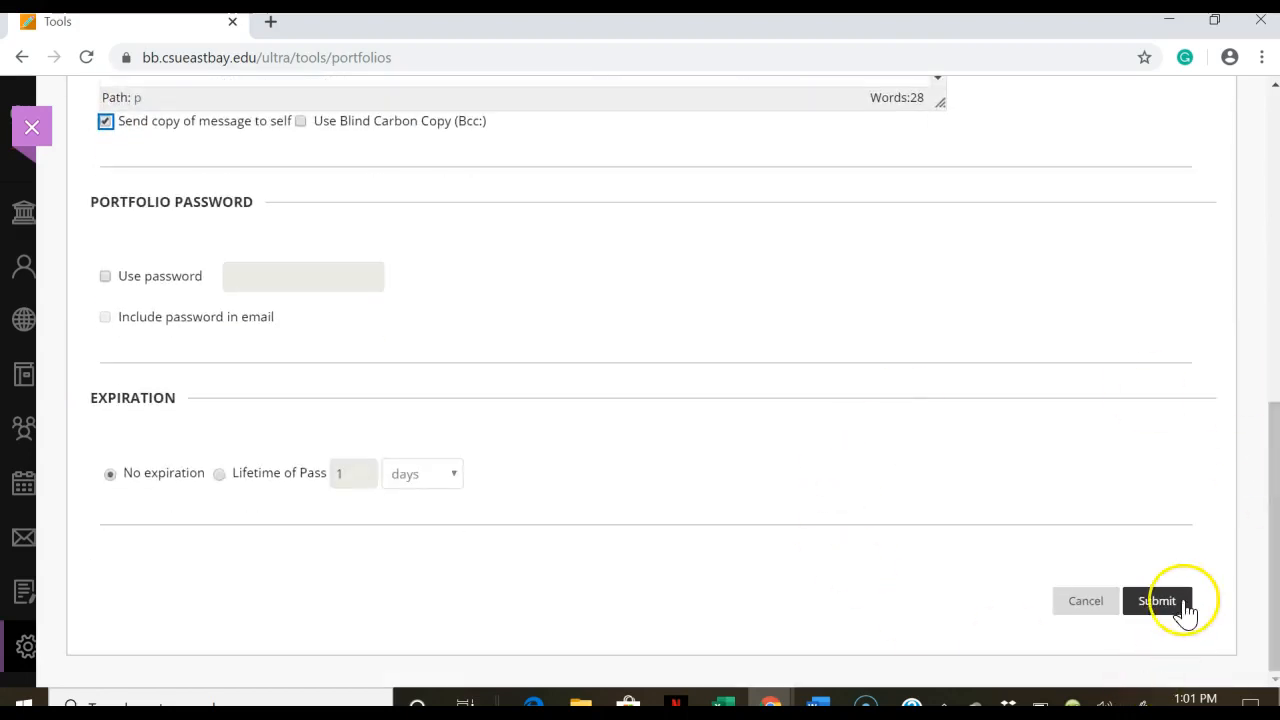
{"action": "left_click", "coordinate": [1172, 610]}
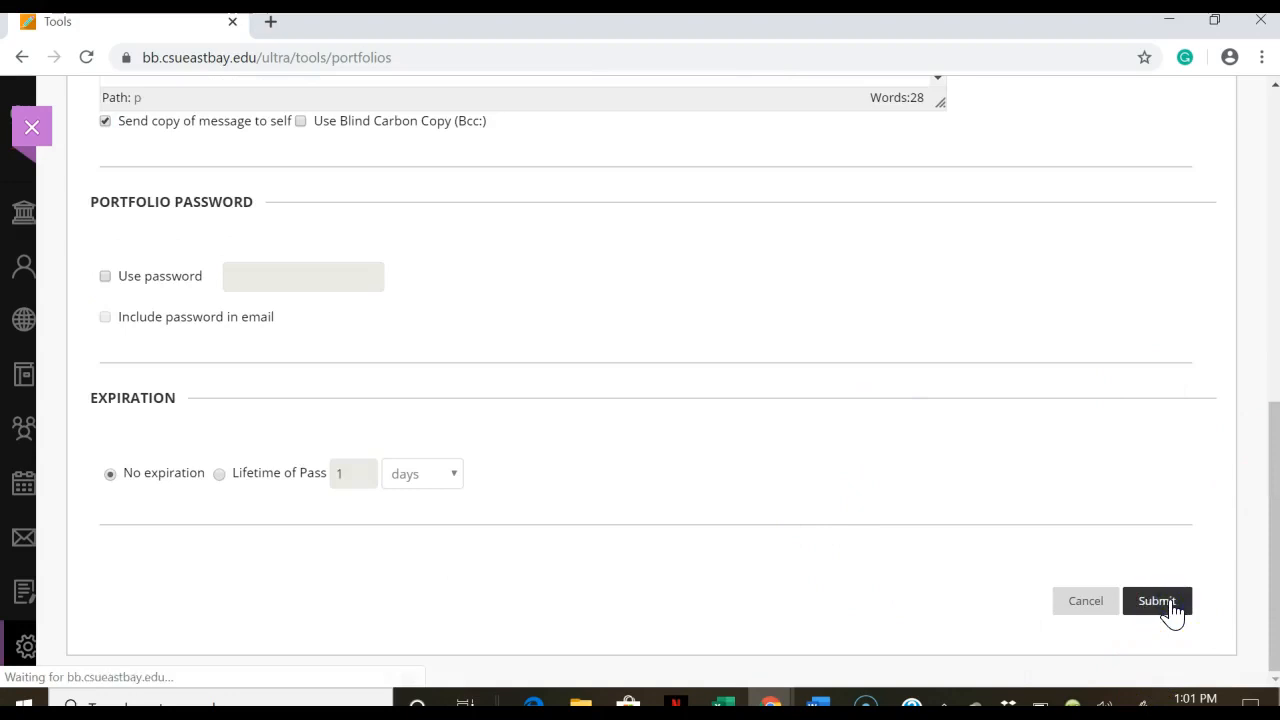